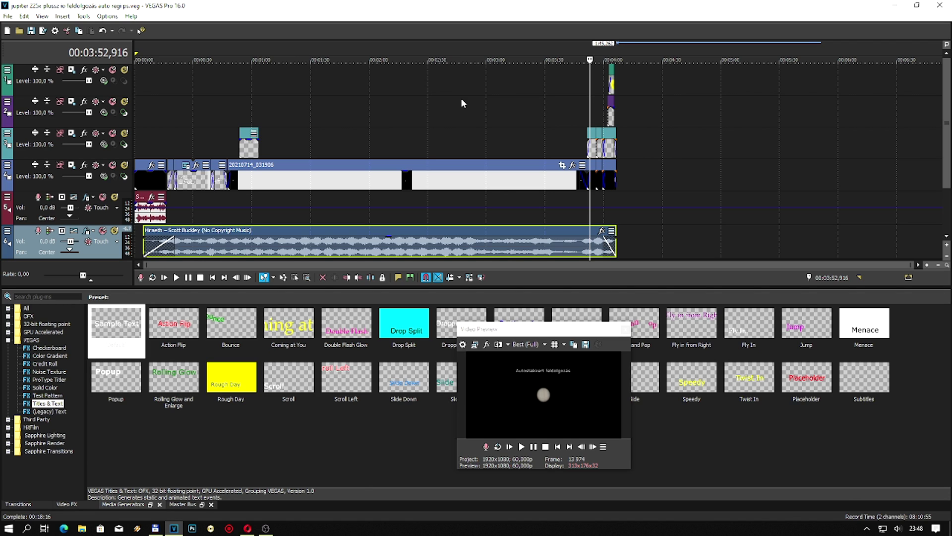
Step: Turn off Normalize for the Space intro full HD audio event at the start of the timeline
click(148, 147)
scroll(164, 146, up, 10)
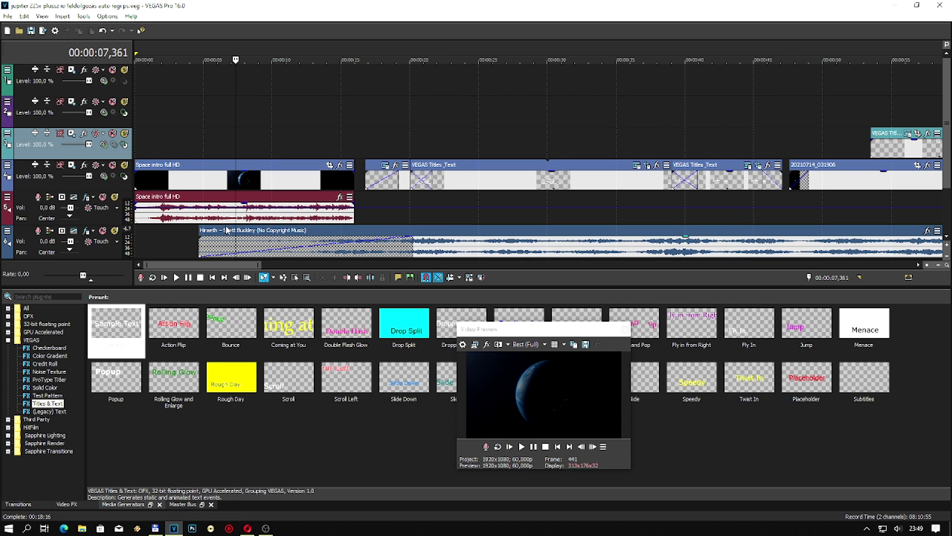
click(160, 222)
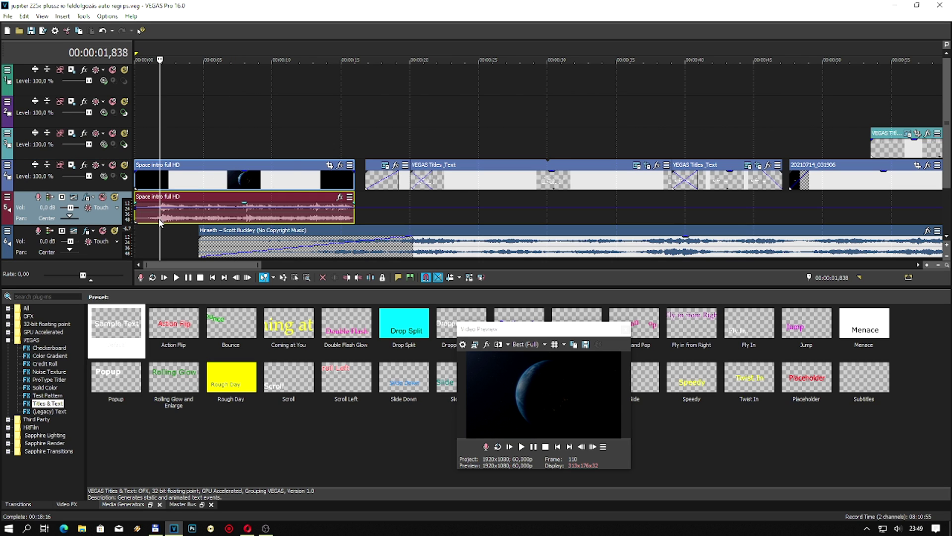
right_click(160, 221)
click(143, 241)
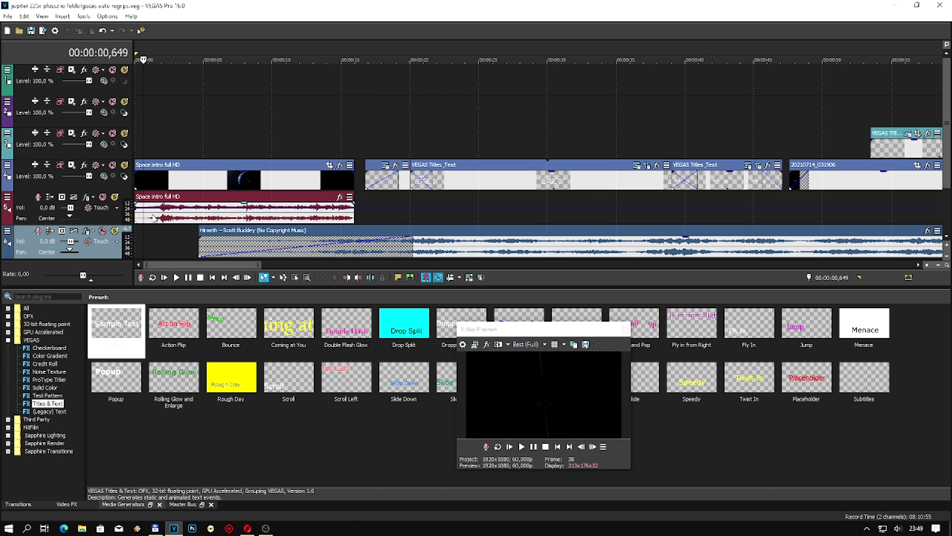
click(155, 218)
right_click(155, 219)
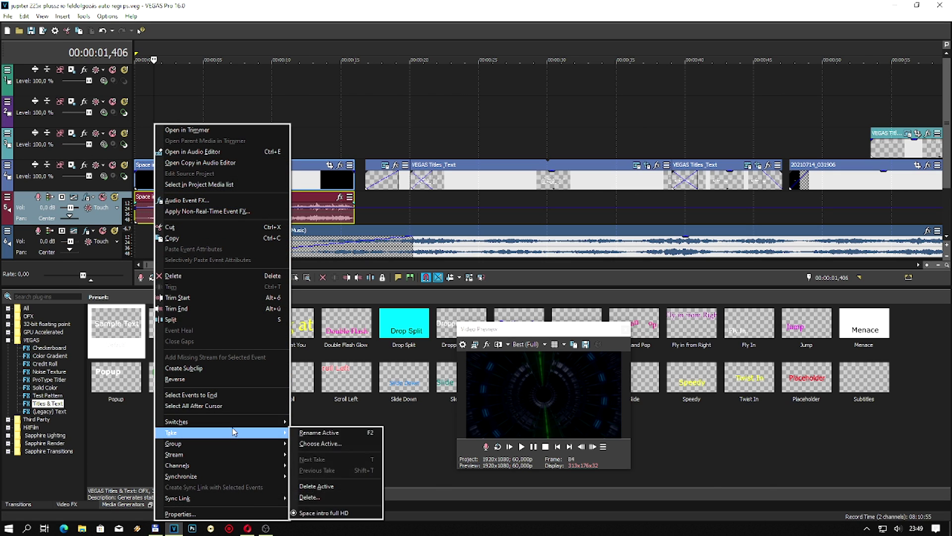
mouse_move(270, 422)
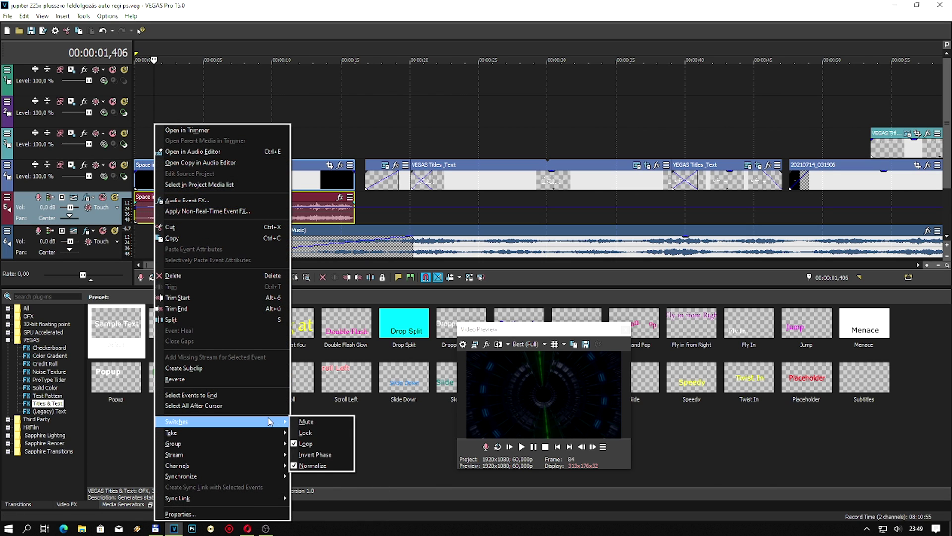
click(319, 466)
Step: Turn Normalize back on for the Space intro full HD audio event
right_click(223, 213)
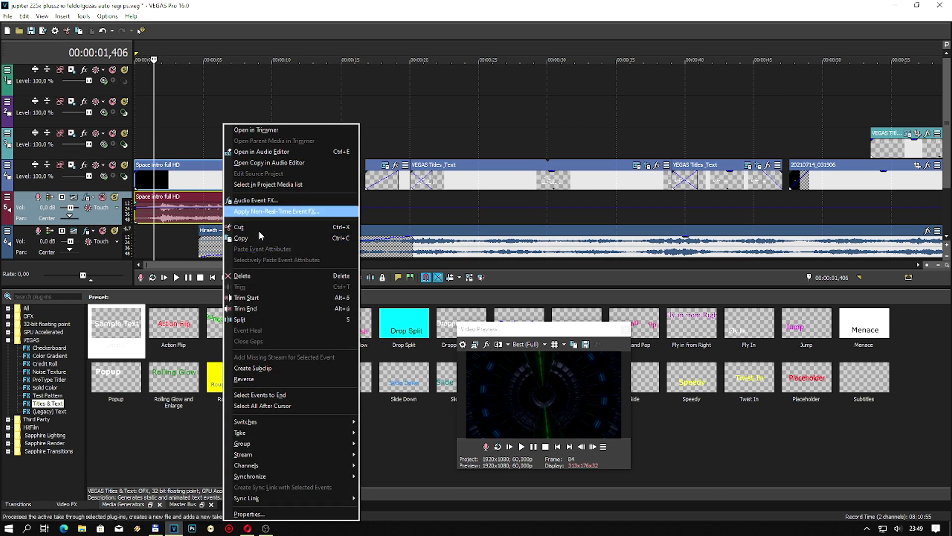
mouse_move(277, 419)
click(392, 465)
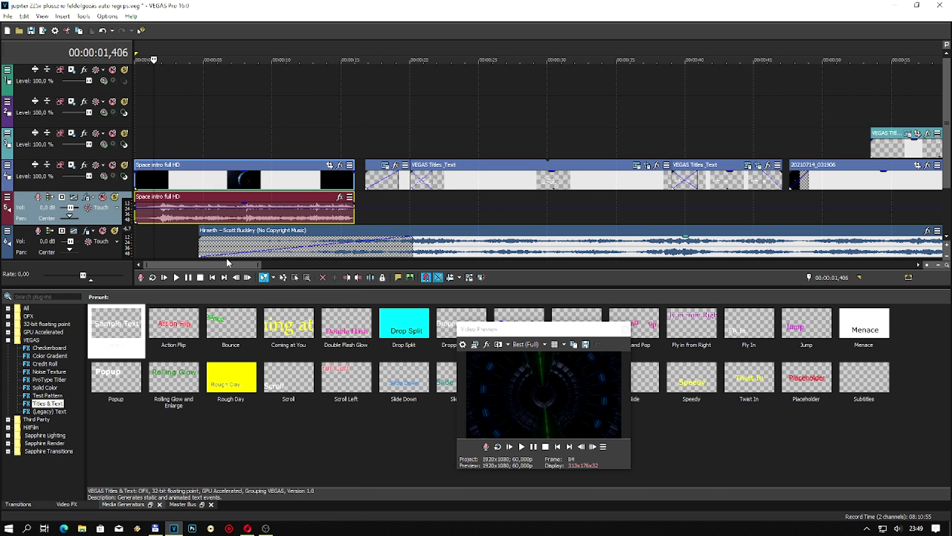
Step: Examine the available event options for the Hiraeth music track on the timeline
drag(224, 263, 259, 267)
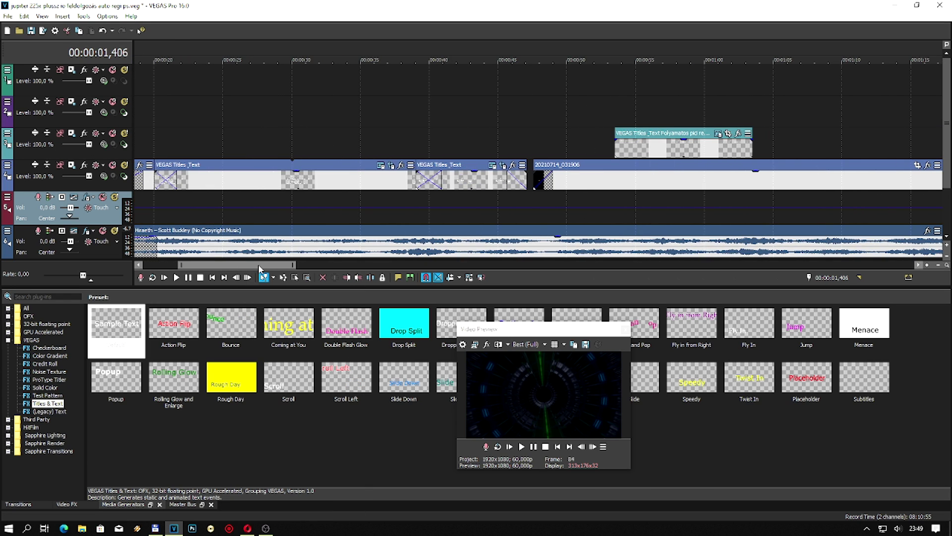
click(223, 247)
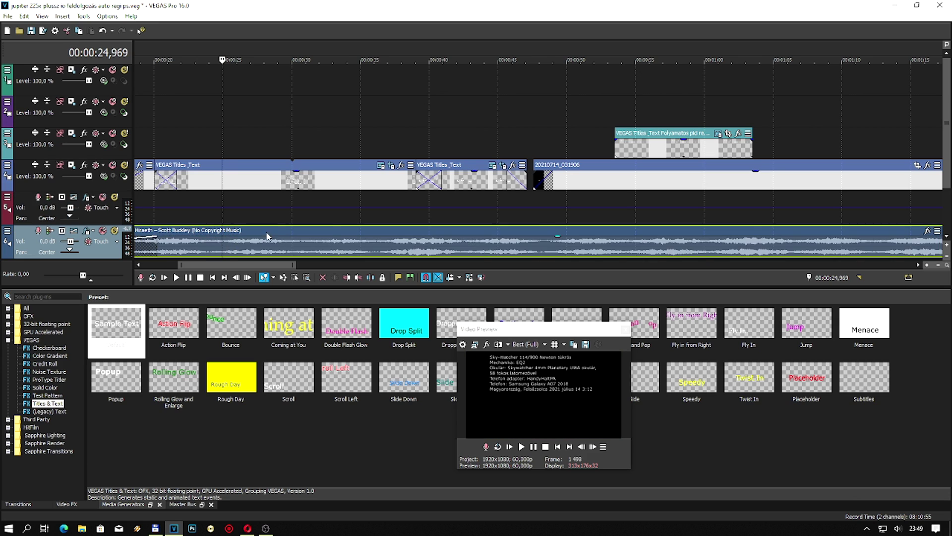
scroll(286, 232, down, 3)
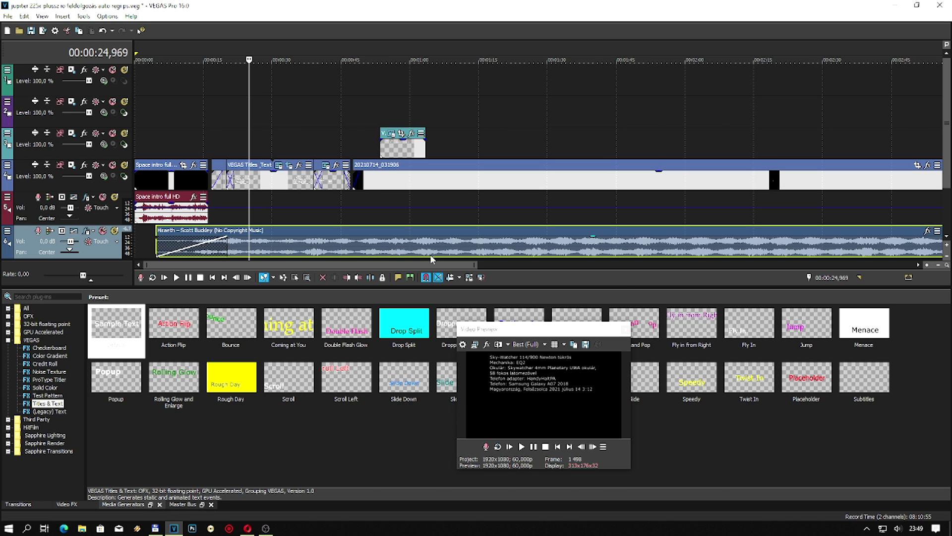
right_click(417, 250)
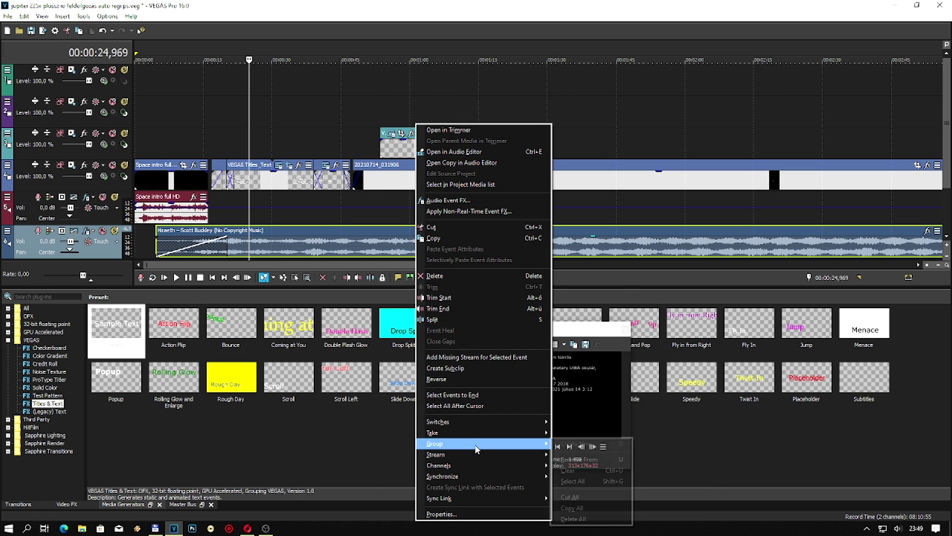
mouse_move(473, 424)
mouse_move(519, 432)
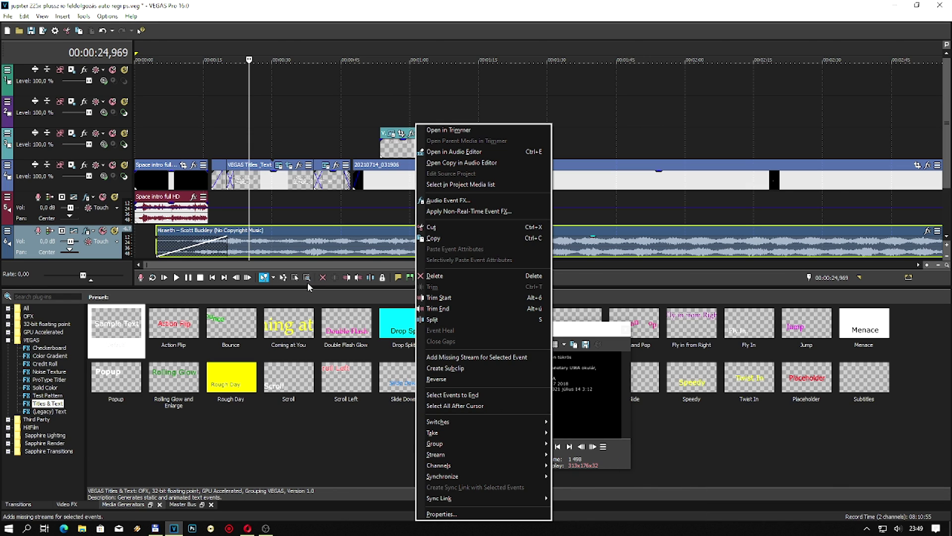
click(300, 270)
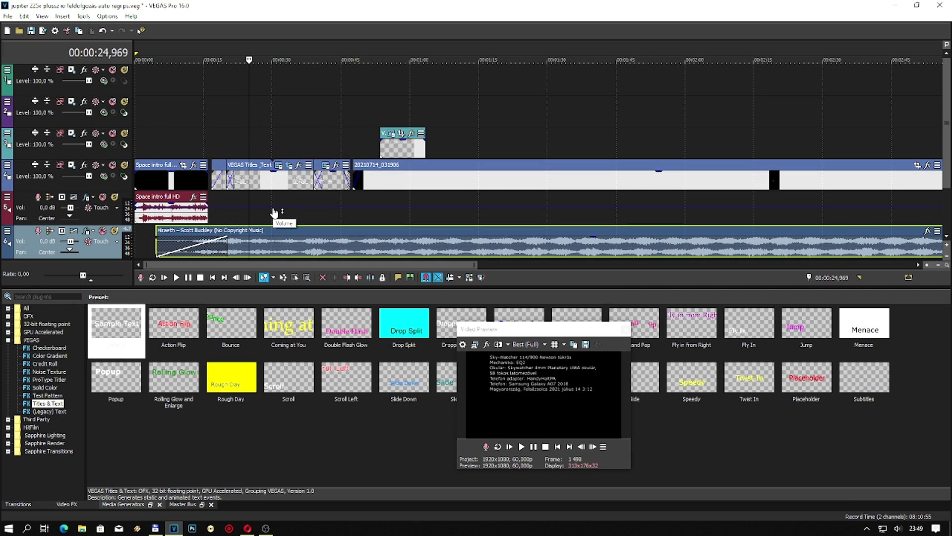
Step: Try changing the gain of the Hiraeth music event and undo the change
click(274, 249)
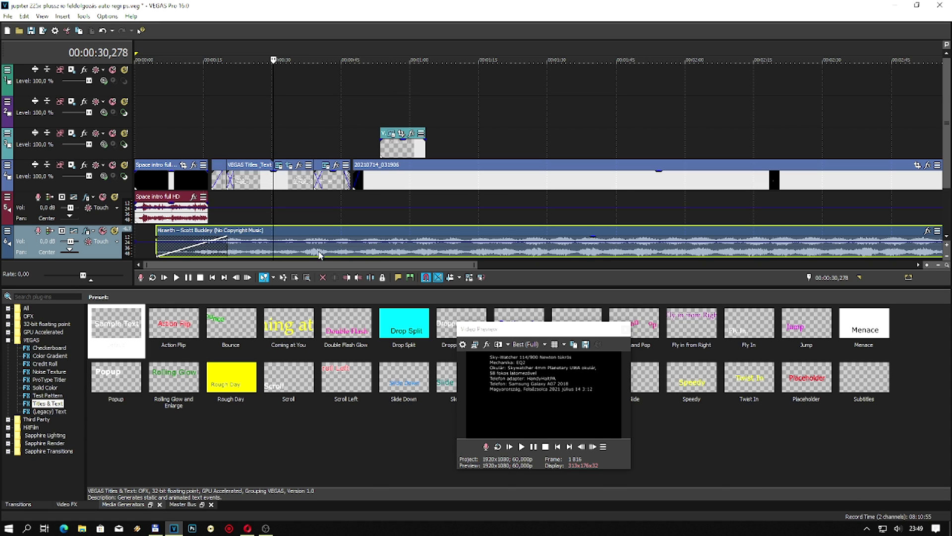
mouse_move(373, 244)
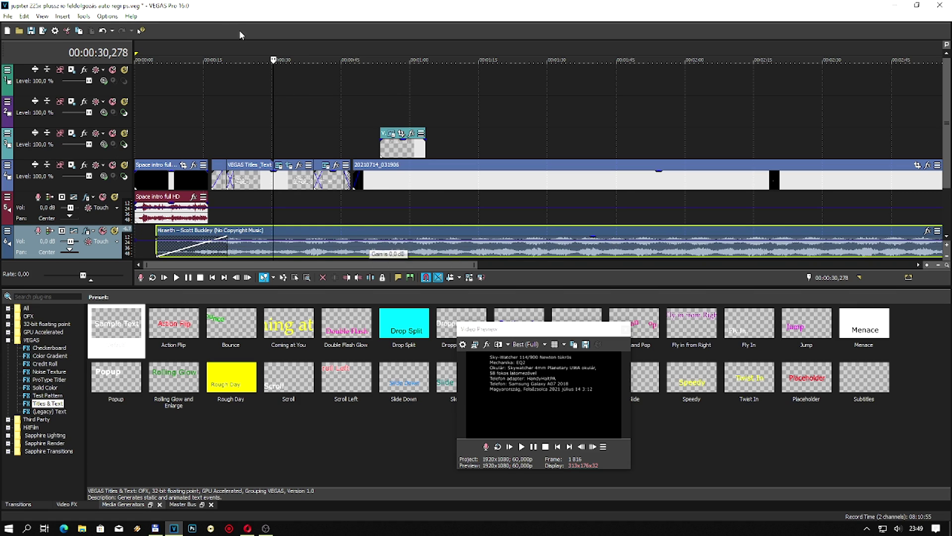
click(102, 30)
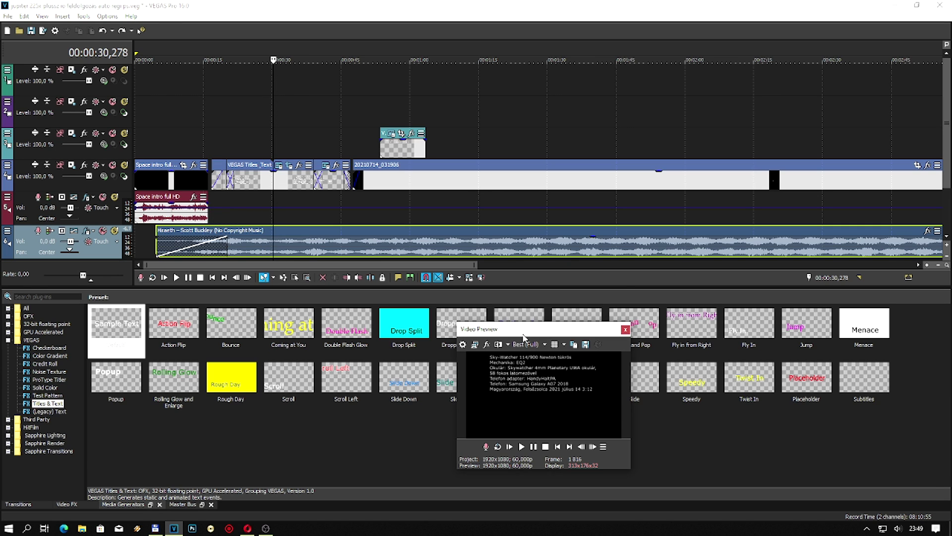
Step: Move the Video Preview window clear of the timeline and resize its display to 480x270
drag(496, 329, 507, 135)
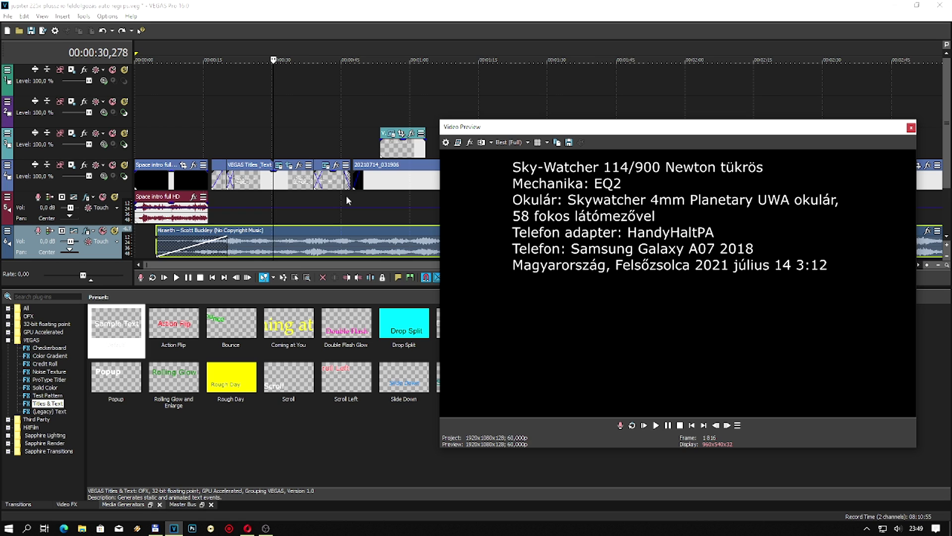
click(223, 214)
scroll(224, 214, up, 3)
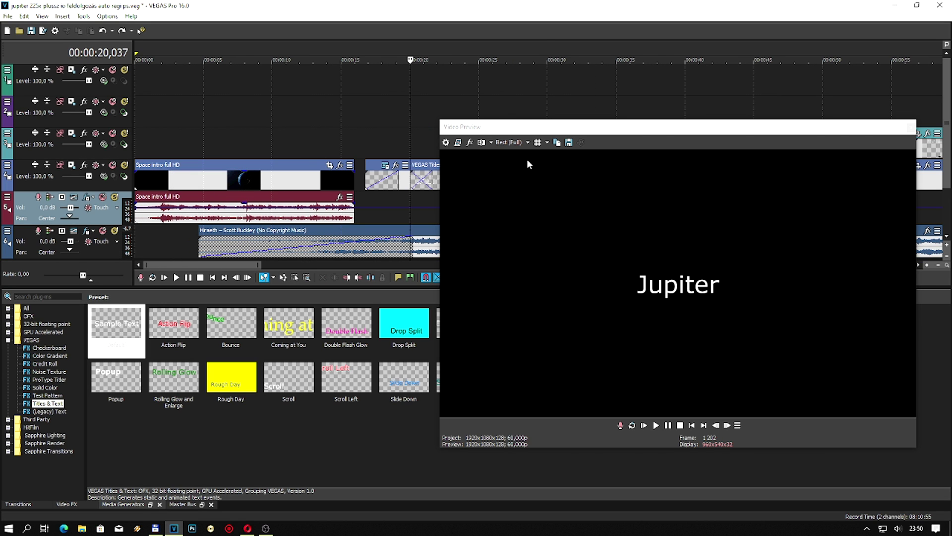
double_click(524, 128)
scroll(412, 214, up, 2)
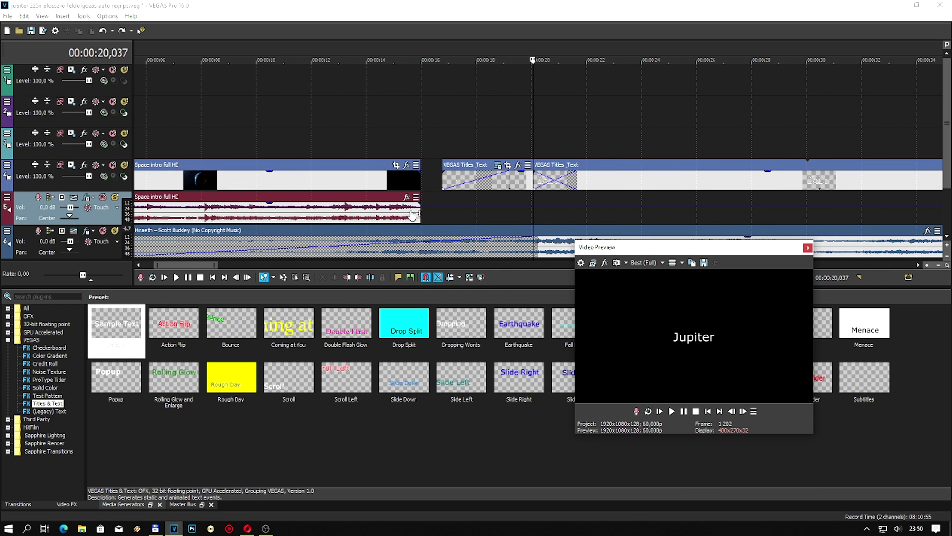
Step: Open the generated media settings of the Jupiter title event and arrange them beside the video preview
click(511, 186)
scroll(287, 214, down, 4)
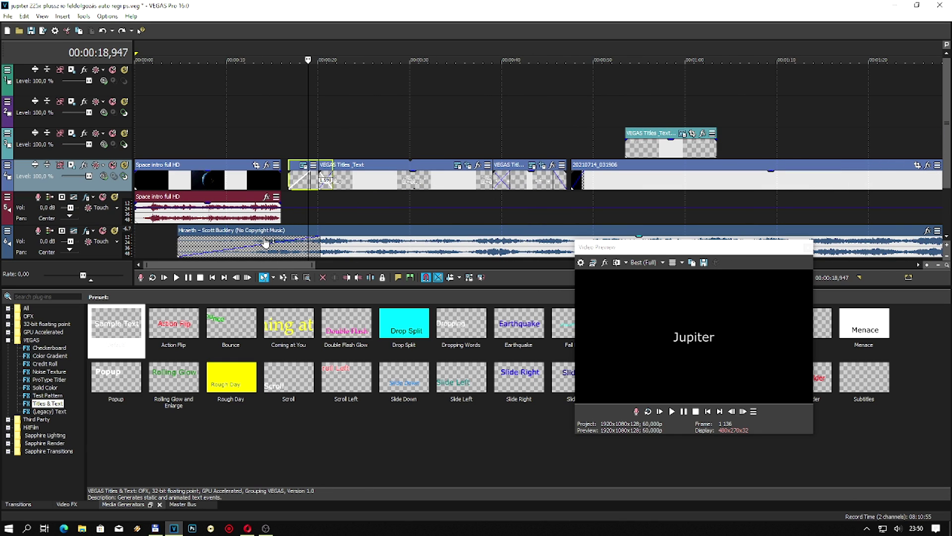
mouse_move(266, 242)
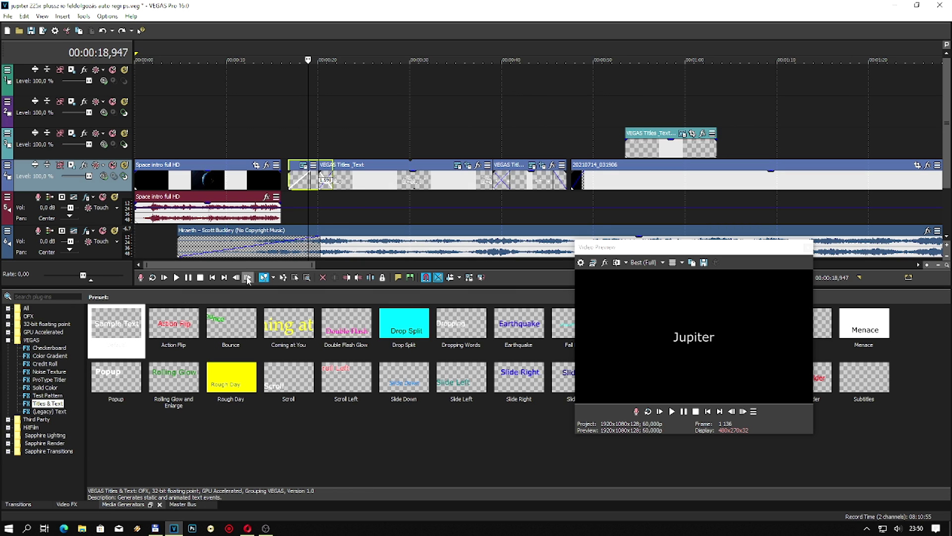
drag(244, 265, 280, 271)
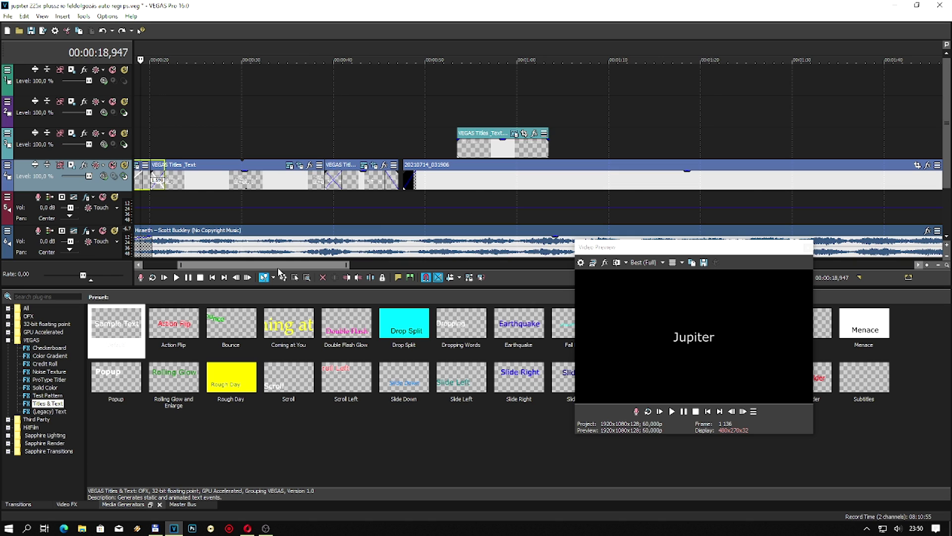
key(ctrl+z)
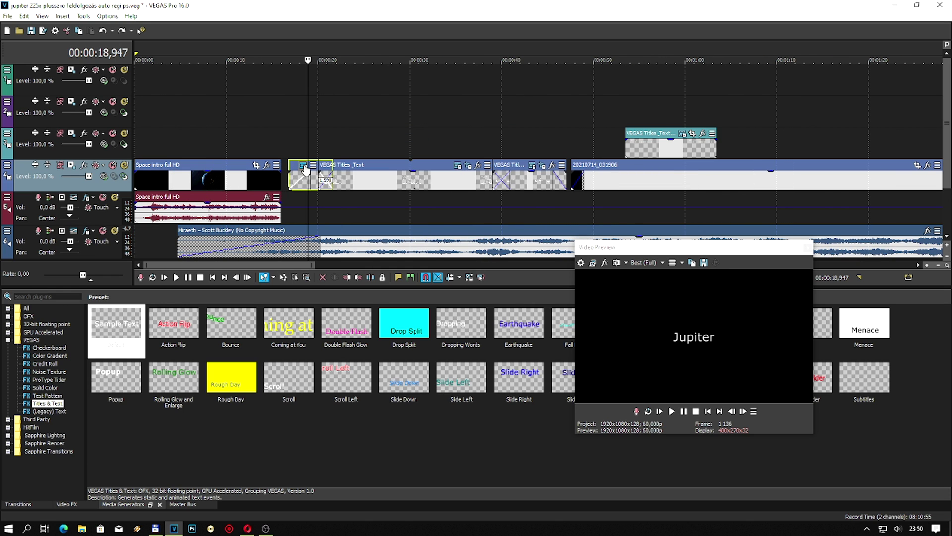
click(304, 168)
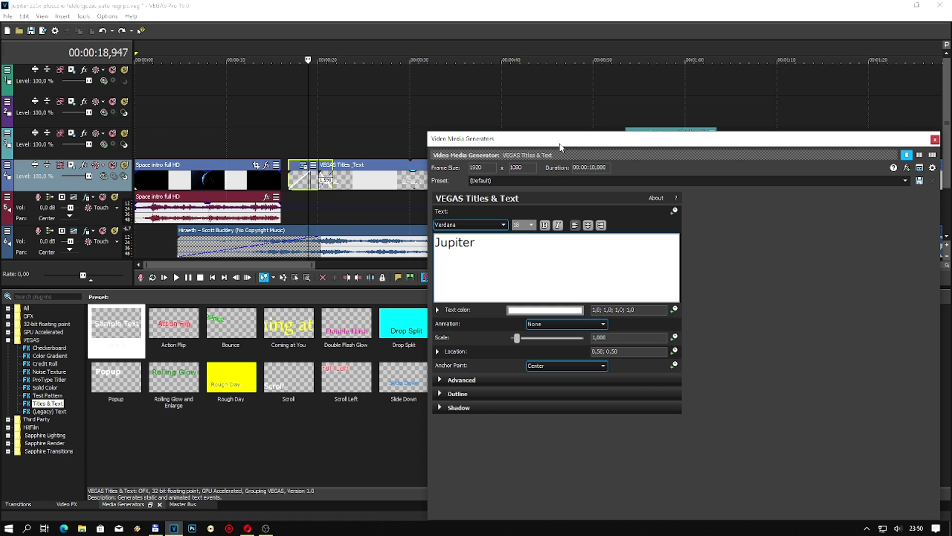
drag(560, 146, 188, 127)
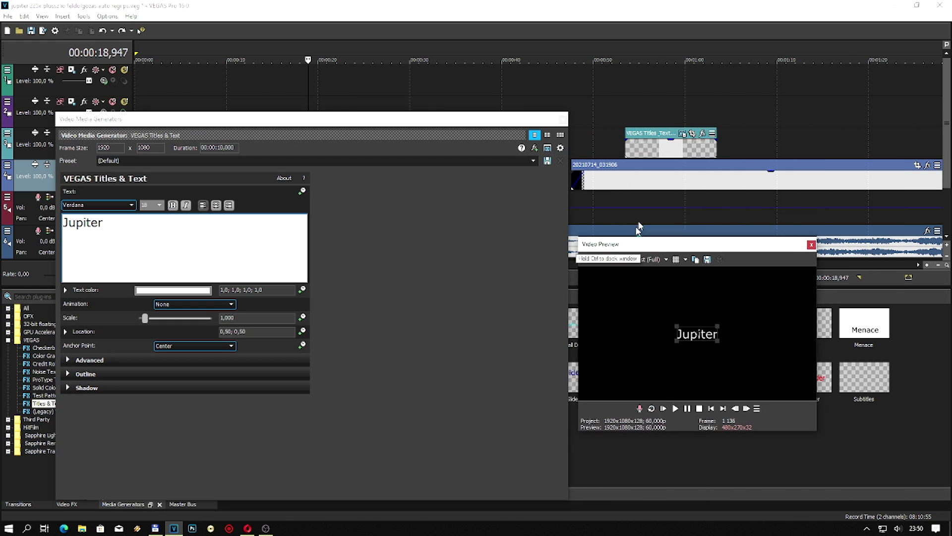
drag(638, 228, 714, 57)
drag(404, 119, 506, 98)
Step: Clear the existing title text and set the Verdana font size to 42
key(ctrl+a)
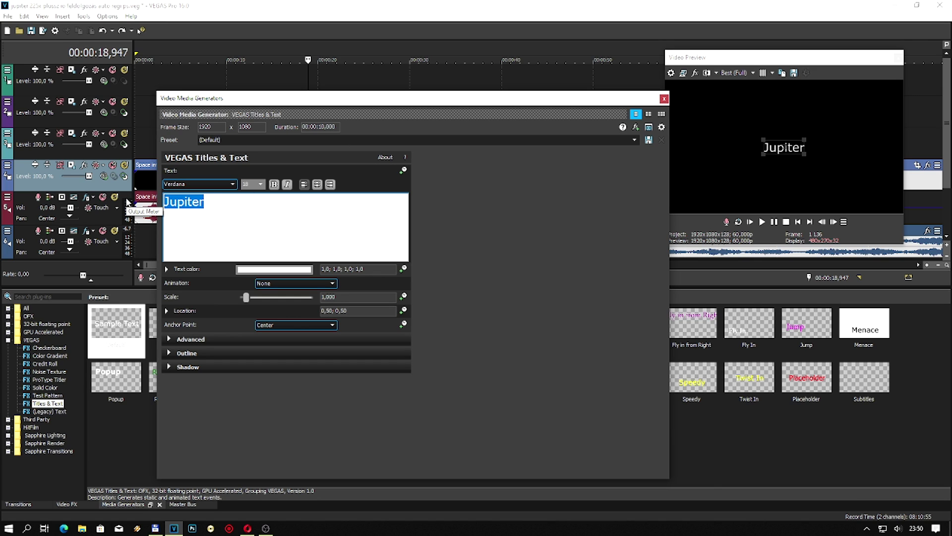
key(Delete)
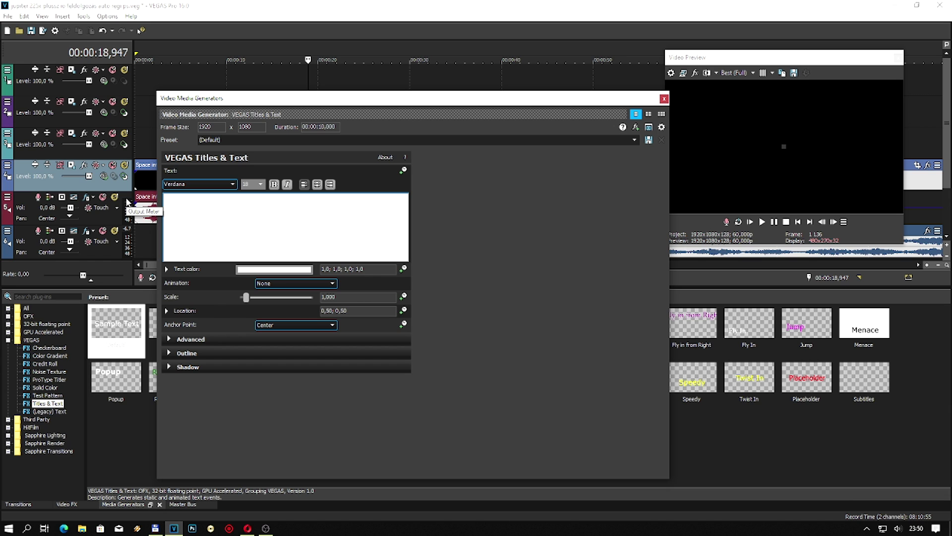
click(262, 184)
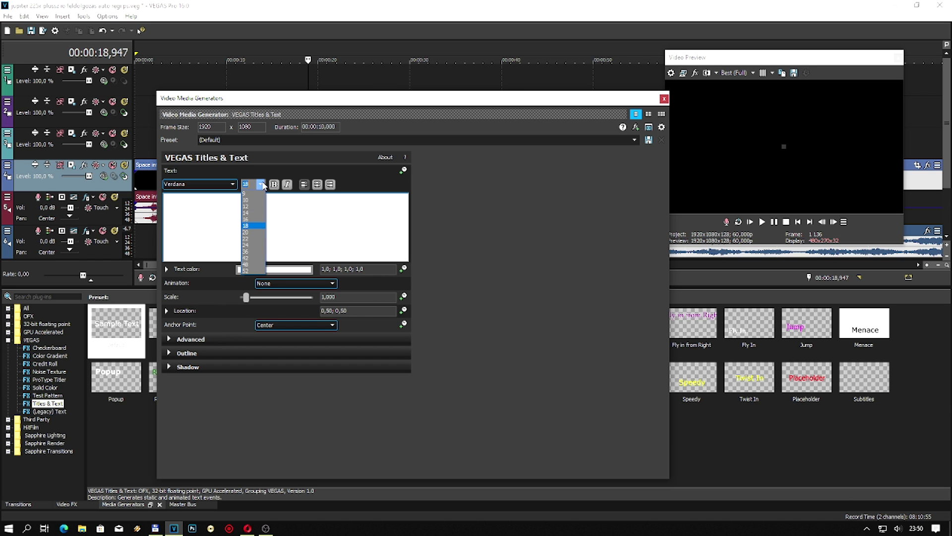
click(254, 258)
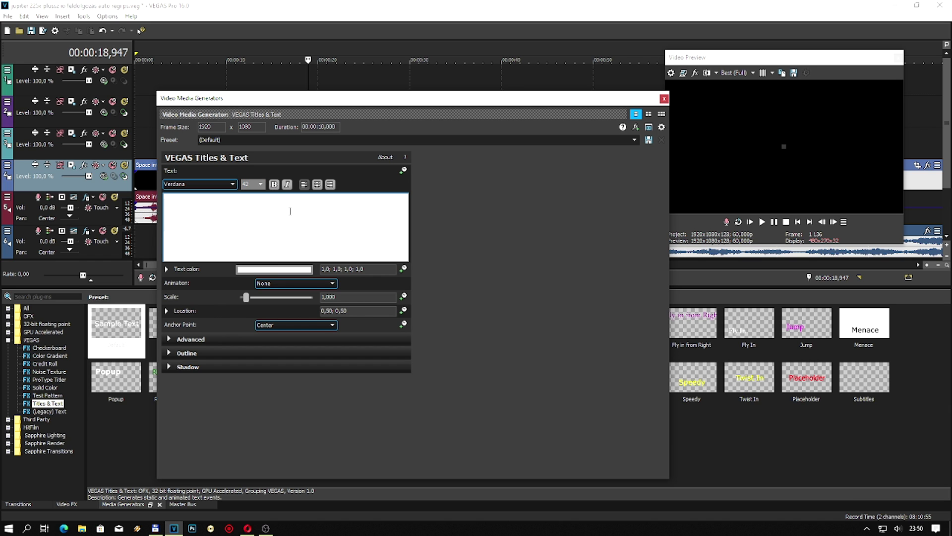
Step: Move the playhead to 00:00:19,464 within the title event and enter "Jupiter" as its text
drag(345, 109, 341, 234)
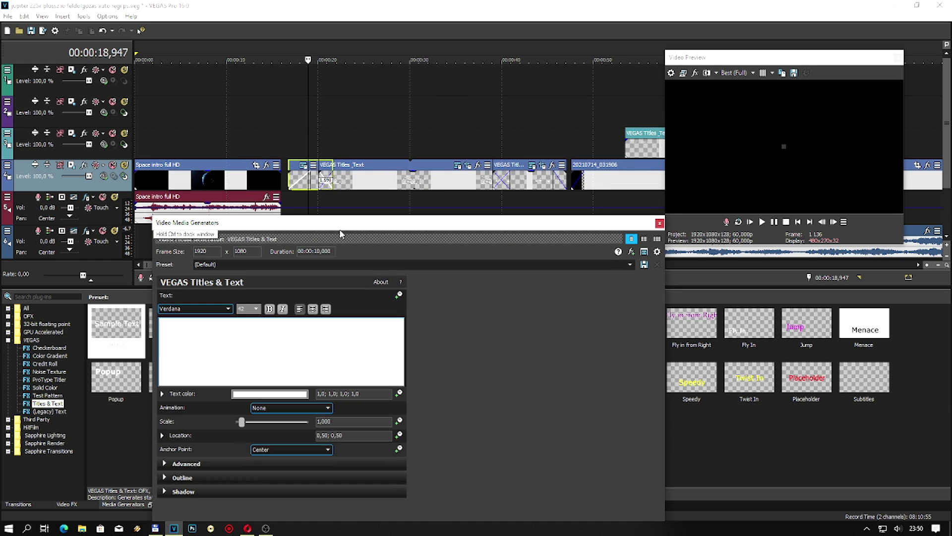
click(313, 184)
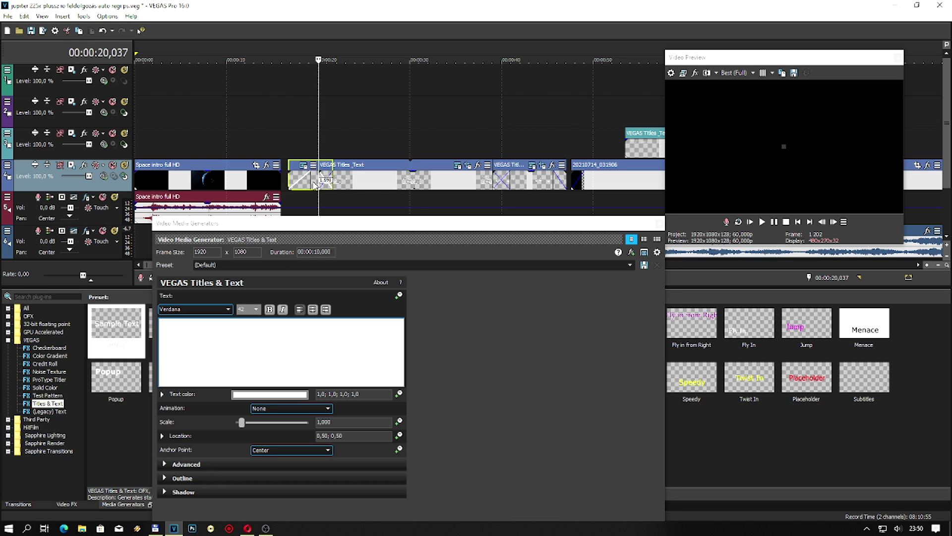
drag(314, 219, 294, 129)
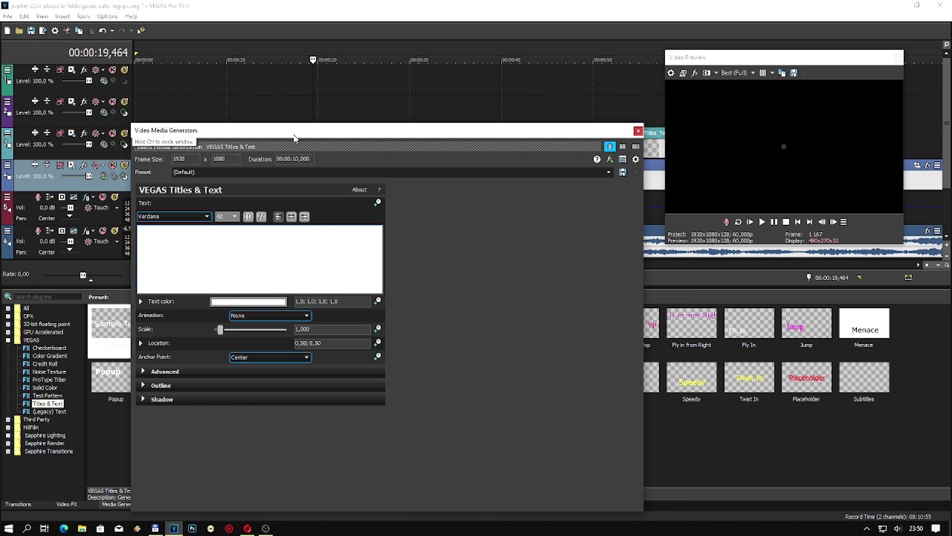
click(235, 257)
text(J)
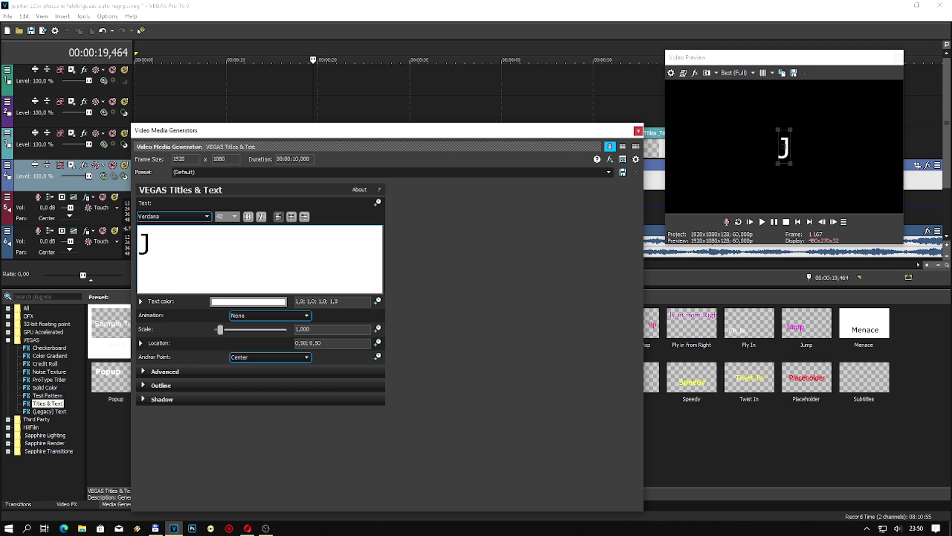
text(upiter)
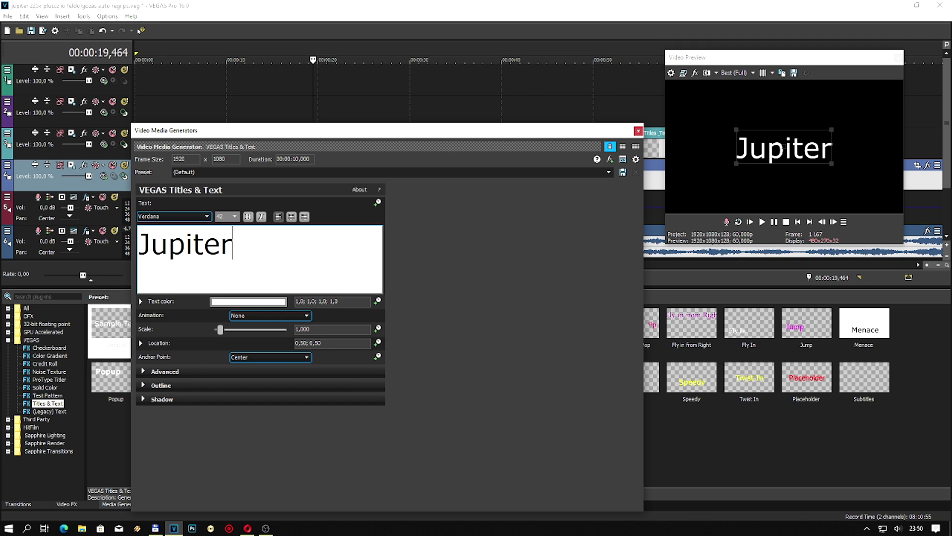
Step: Set the font size of the selected "Jupiter" title text to 18 and close its generated media settings
double_click(230, 245)
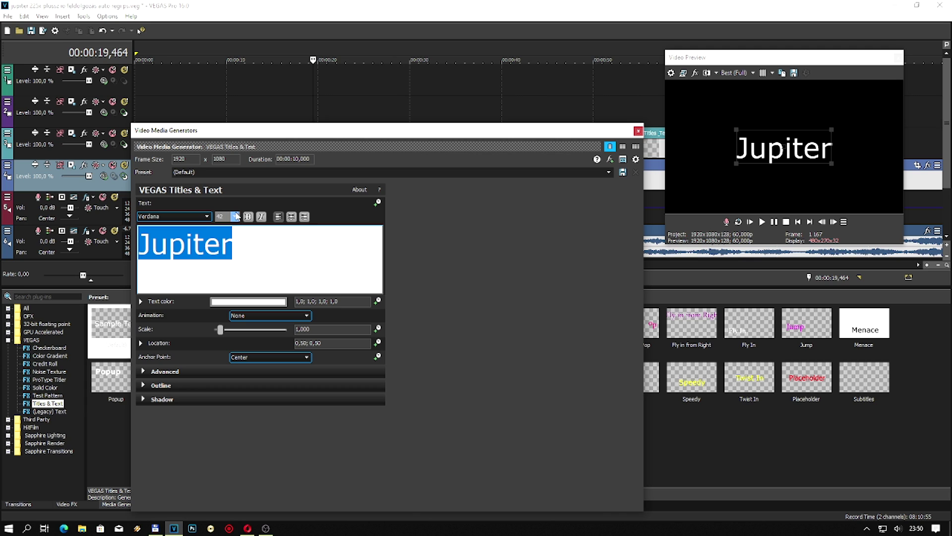
click(235, 216)
click(220, 244)
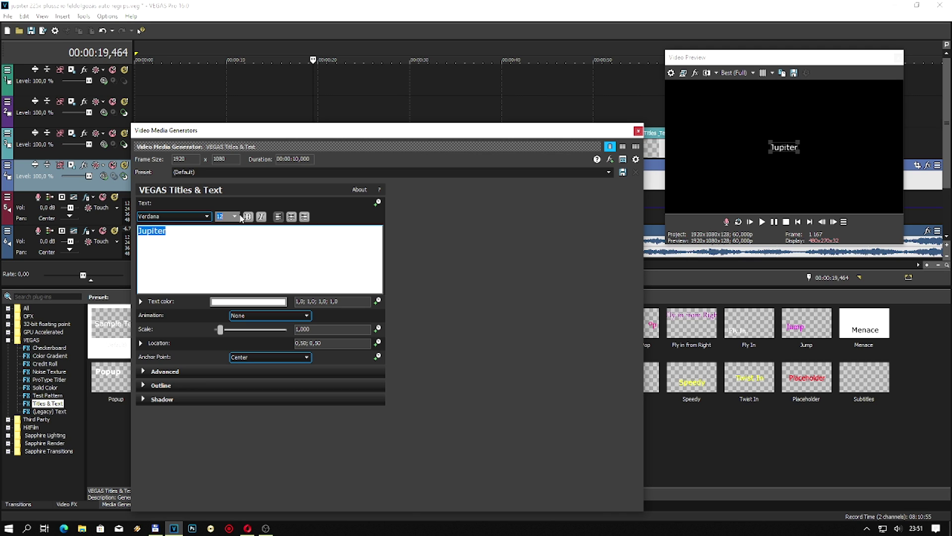
click(234, 216)
click(224, 258)
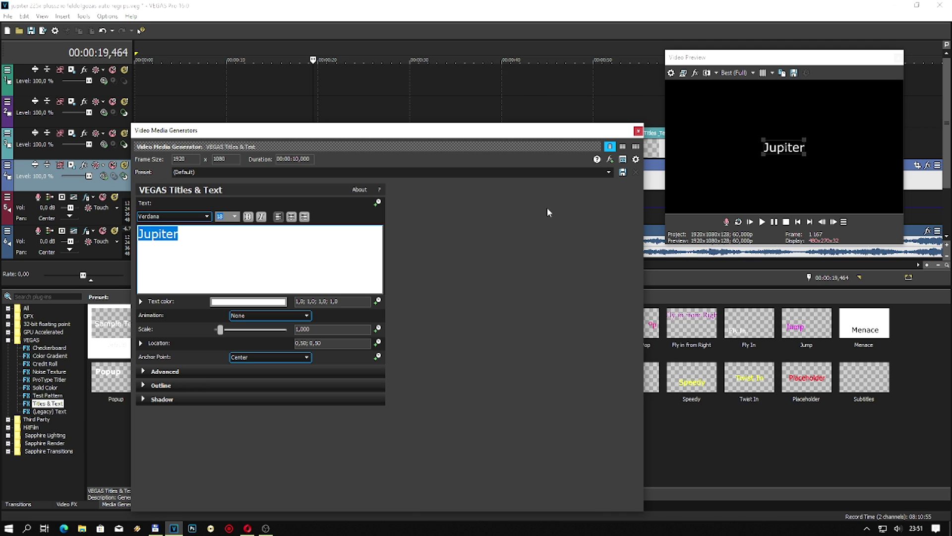
click(638, 131)
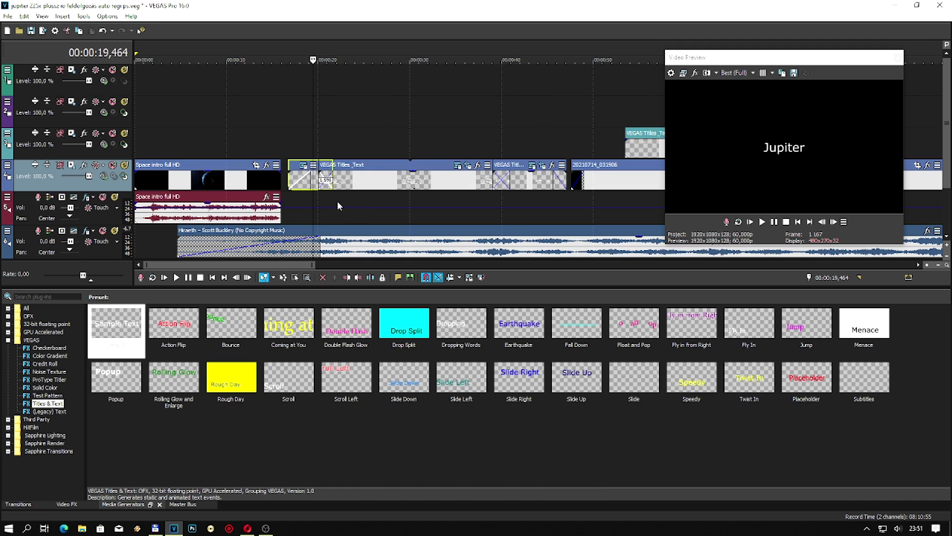
Step: Mute the Hiraeth music track and play the Jupiter title's transition into the equipment text from 00:00:17,878
click(318, 201)
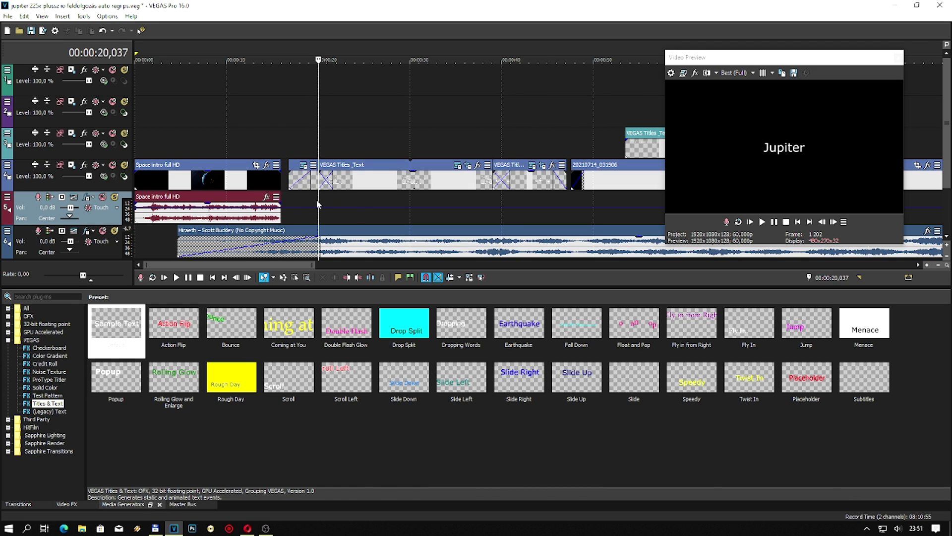
scroll(325, 200, up, 2)
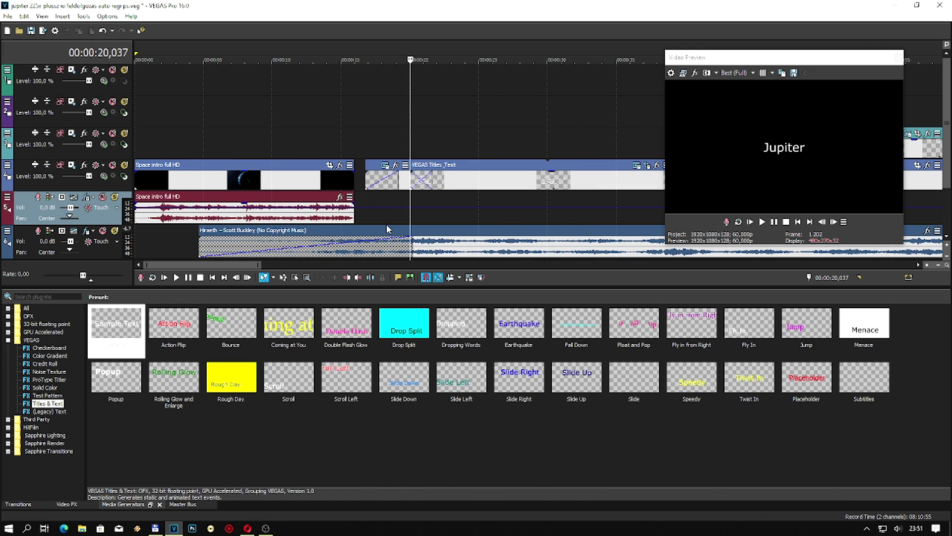
click(380, 221)
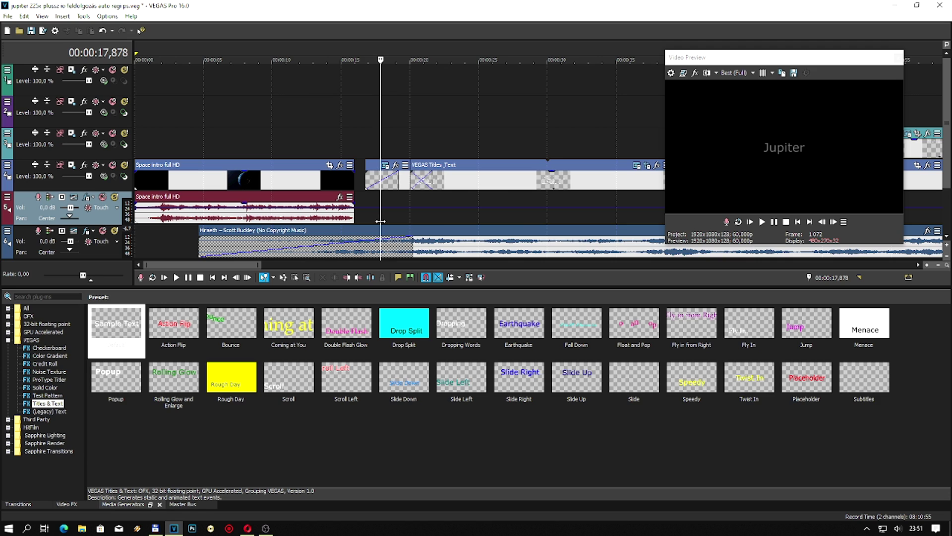
click(114, 231)
key(space)
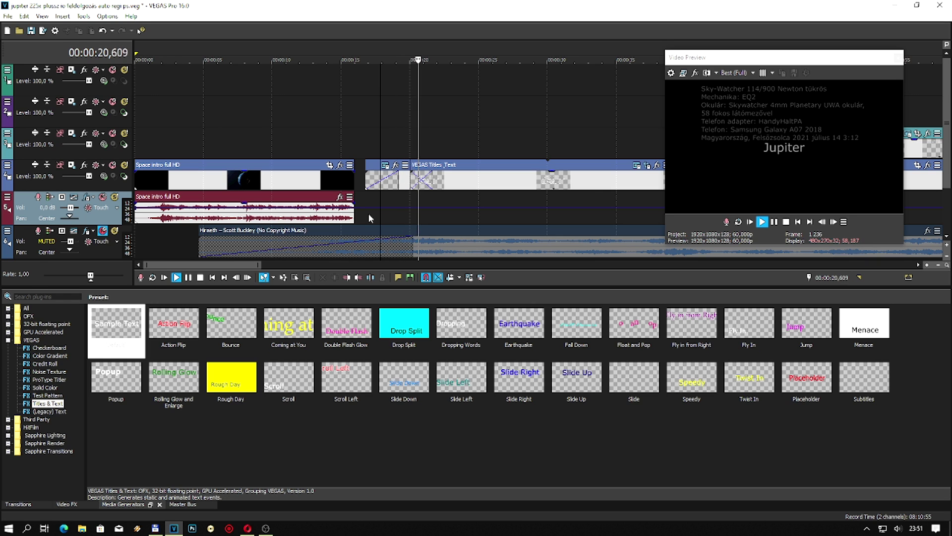
key(space)
Step: Open the generated media settings of the equipment title event that follows the Jupiter title
drag(233, 266, 251, 269)
click(281, 201)
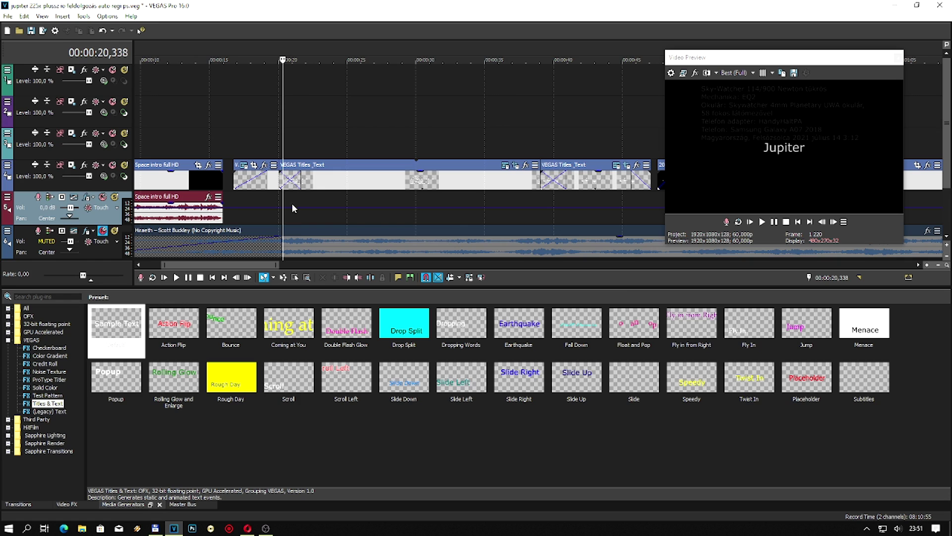
click(323, 178)
click(506, 168)
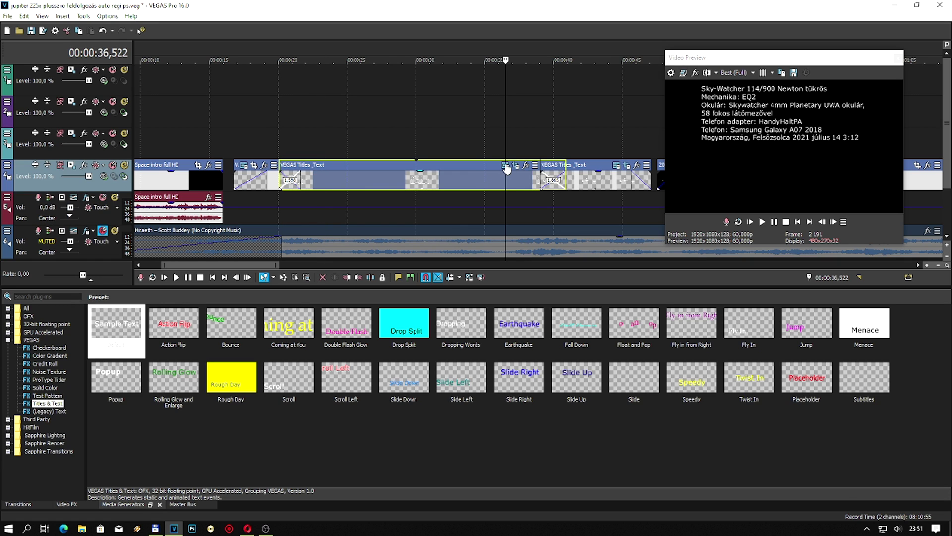
click(505, 166)
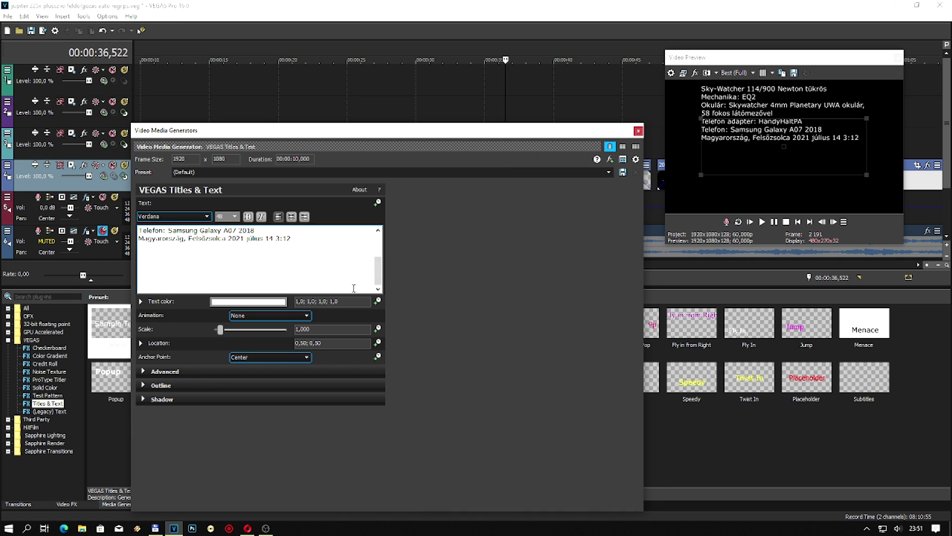
scroll(340, 257, up, 3)
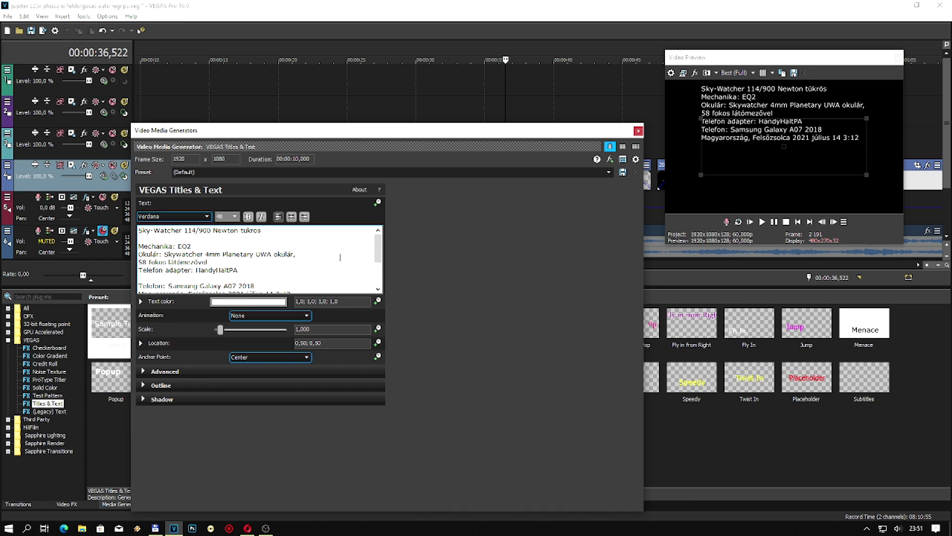
Step: Try extra line breaks between the "Sky-Watcher 114/900 Newton tükrös" and "Mechanika: EQ2" lines, then remove them
click(287, 234)
key(Return)
key(Return)
key(Return)
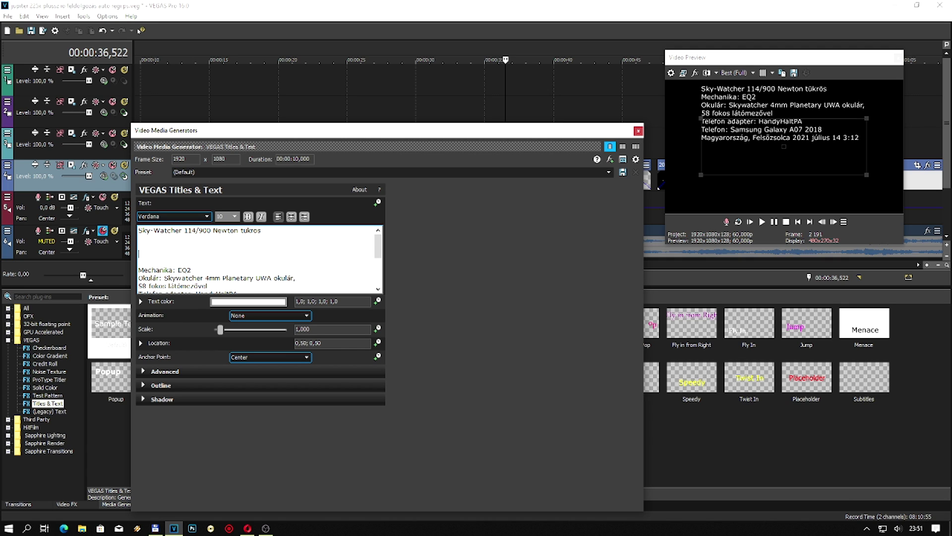
key(BackSpace)
key(BackSpace)
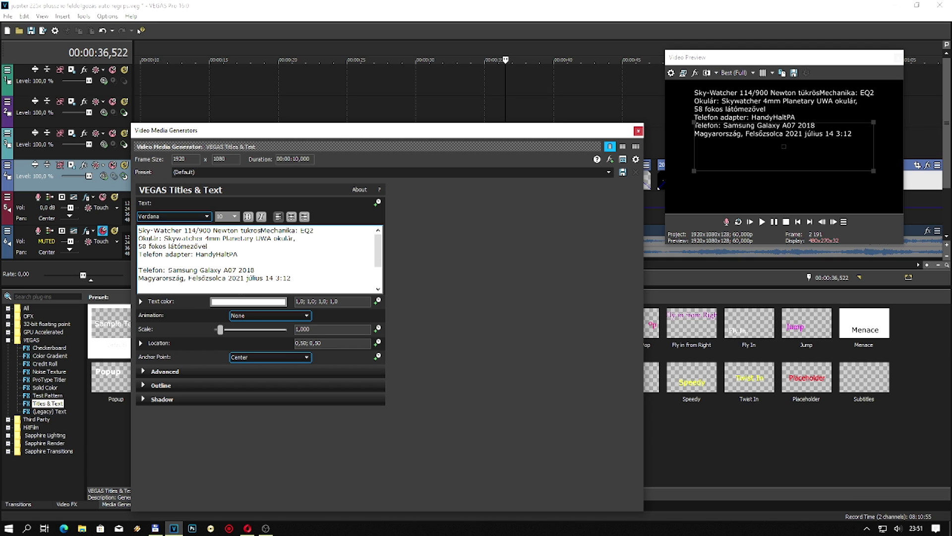
key(BackSpace)
key(Return)
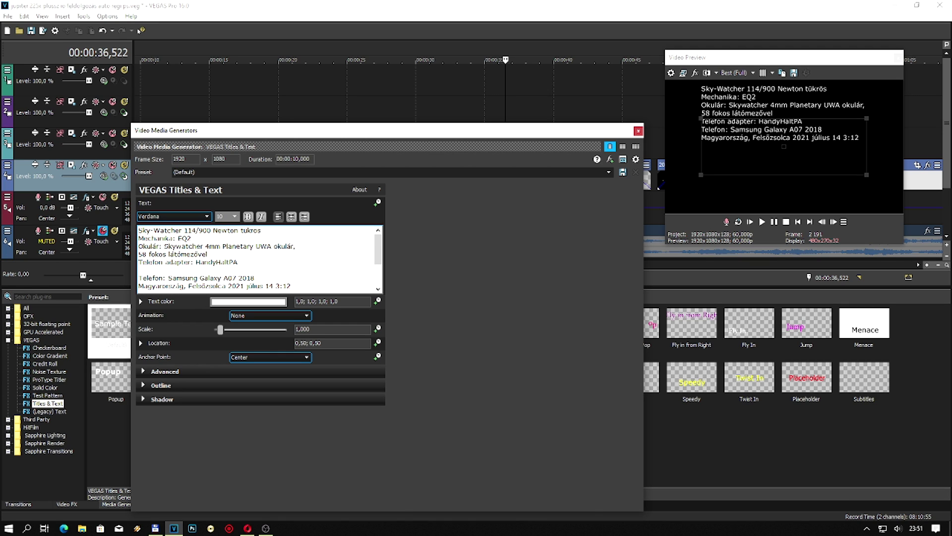
key(Return)
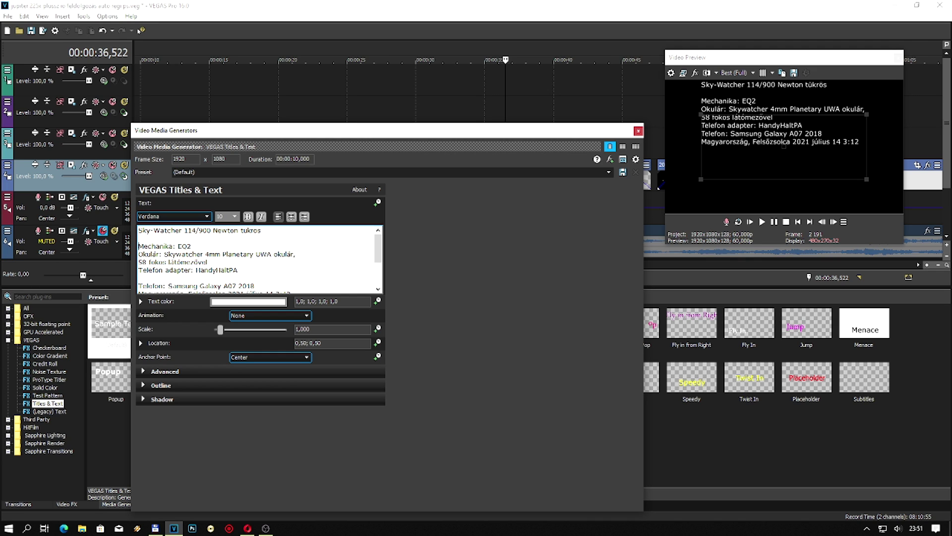
key(BackSpace)
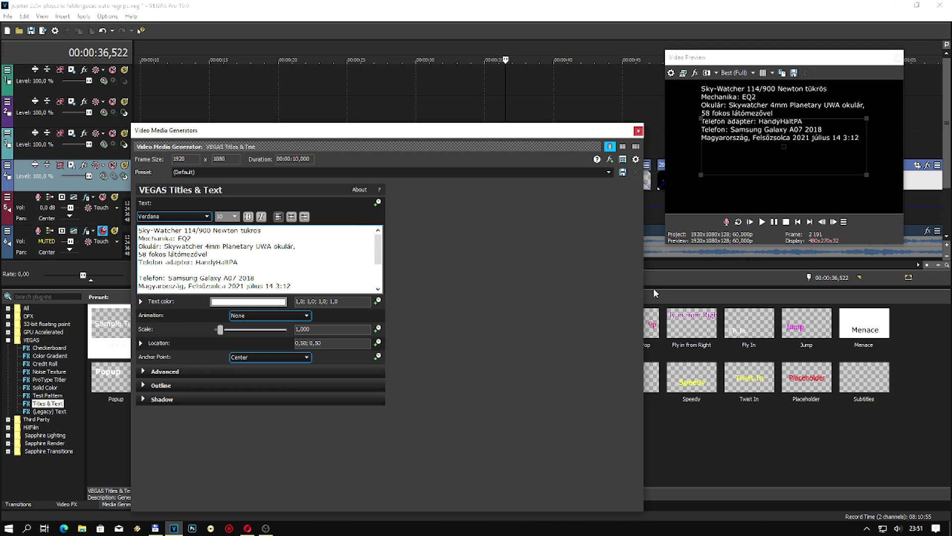
Step: Select all of the equipment text and examine the available font sizes and font families without changing them
scroll(228, 249, down, 2)
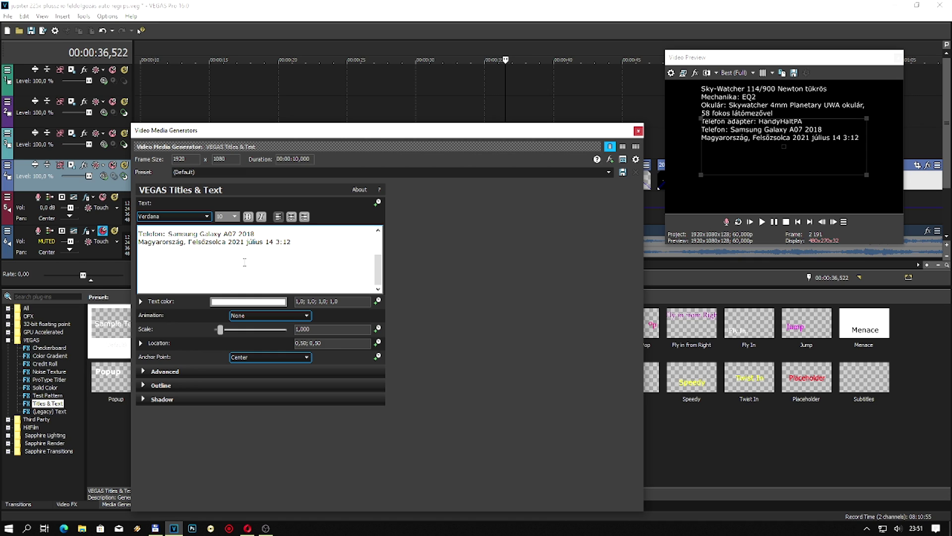
scroll(245, 262, up, 2)
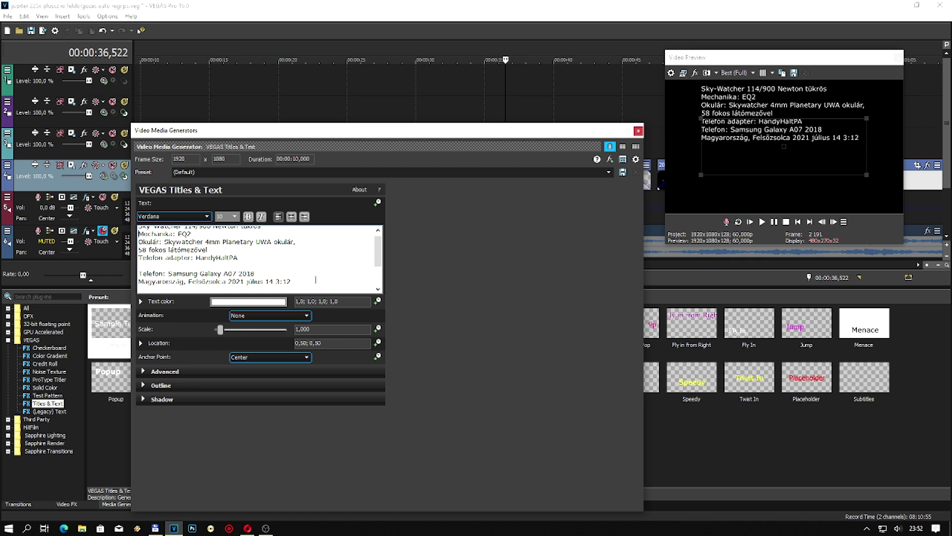
key(ctrl+a)
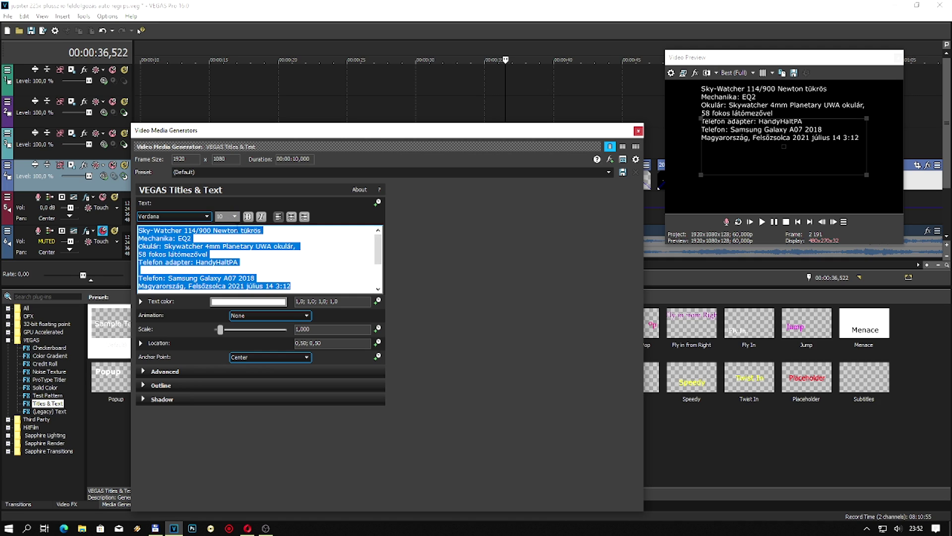
click(235, 217)
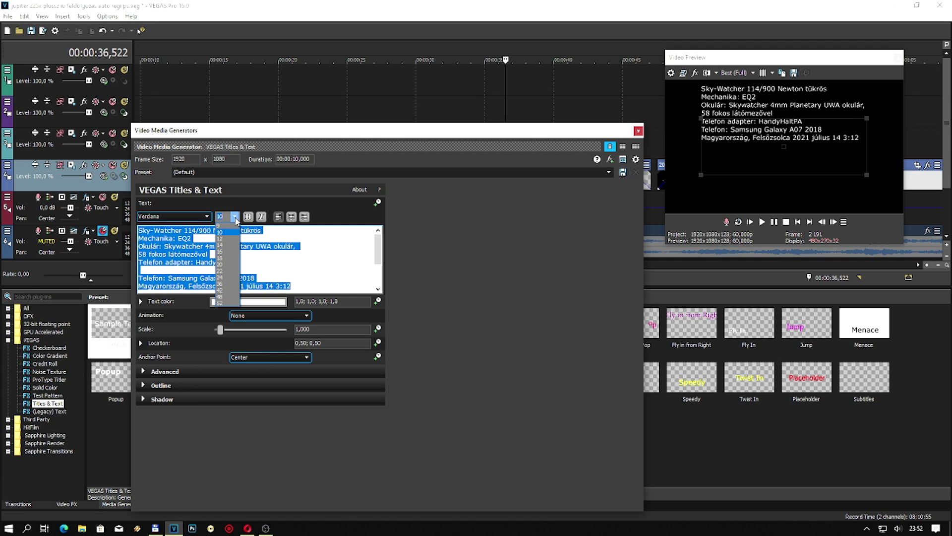
click(234, 217)
click(203, 217)
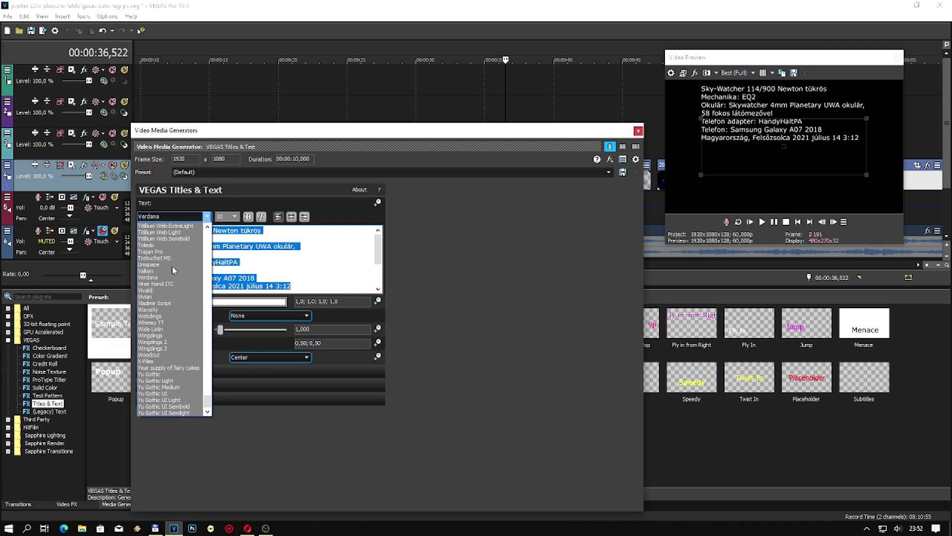
click(394, 286)
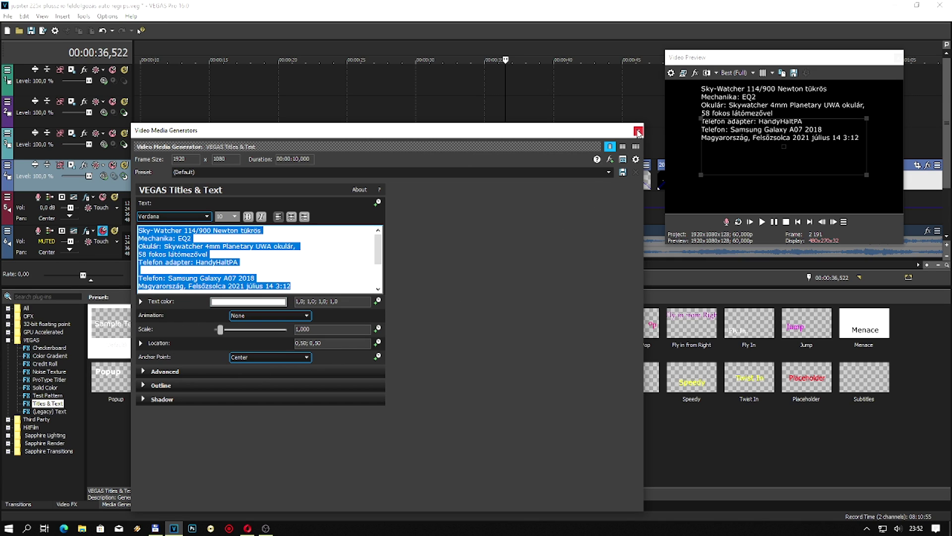
Step: Nudge the equipment text block vertically in the video preview and close its generated media settings
drag(802, 155, 802, 151)
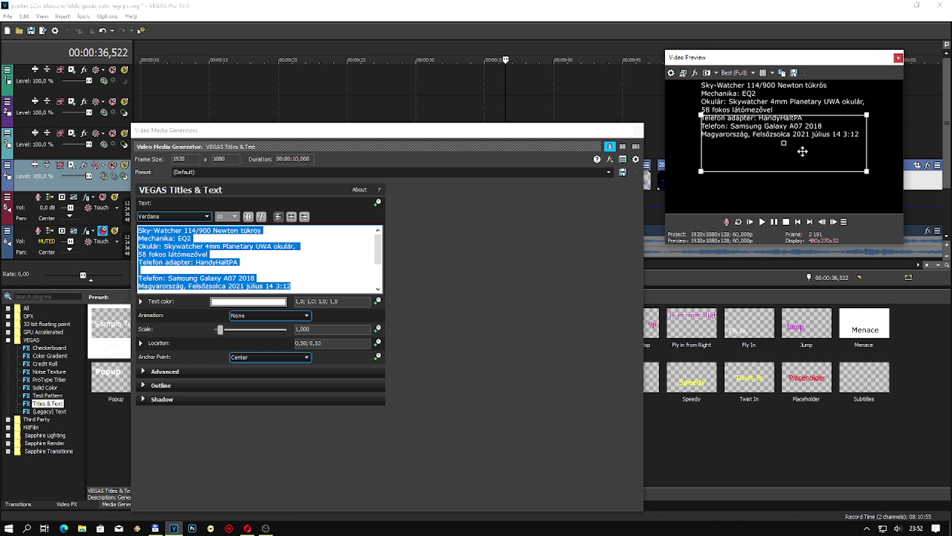
click(638, 130)
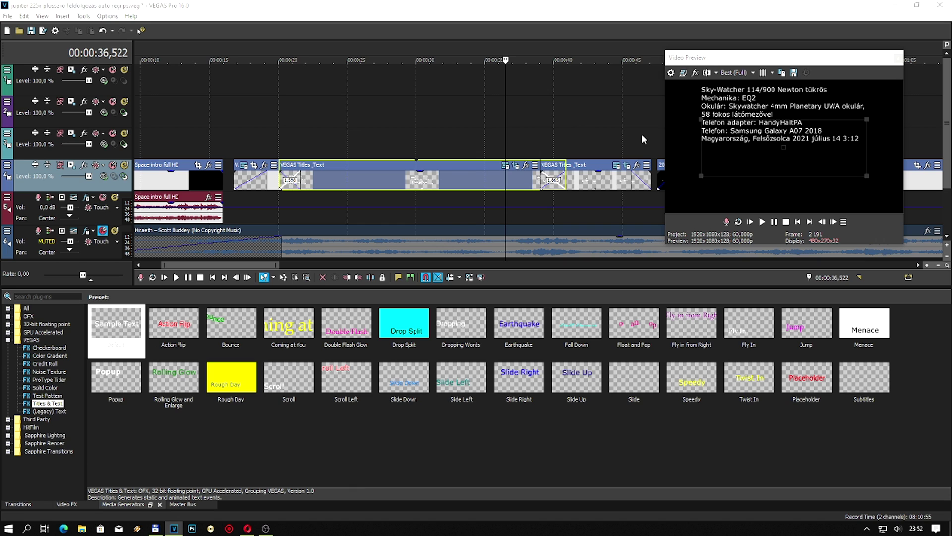
Step: Restore the equipment title's Pan/Crop frame and move its centre to about X 962, Y 780 to raise the text
click(516, 169)
drag(388, 336, 388, 328)
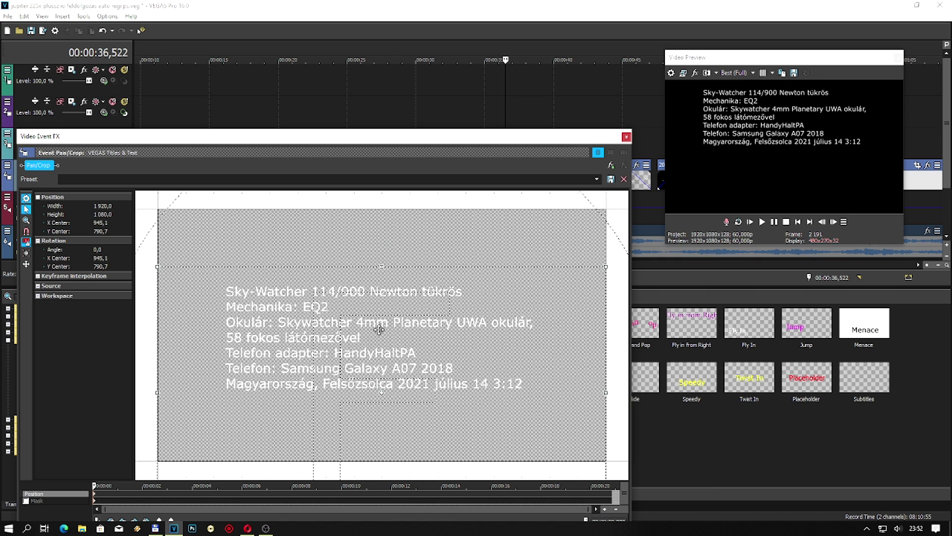
right_click(380, 321)
click(383, 327)
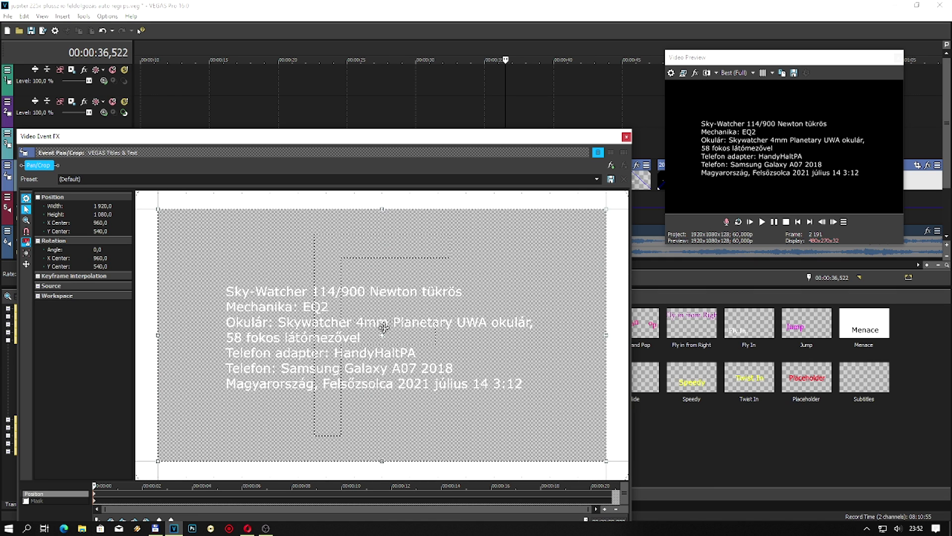
drag(383, 319, 383, 359)
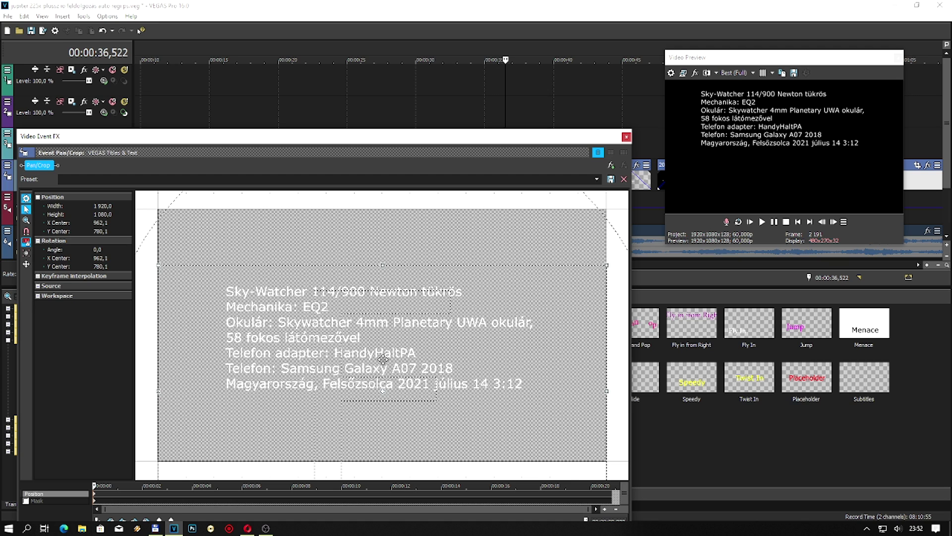
click(626, 137)
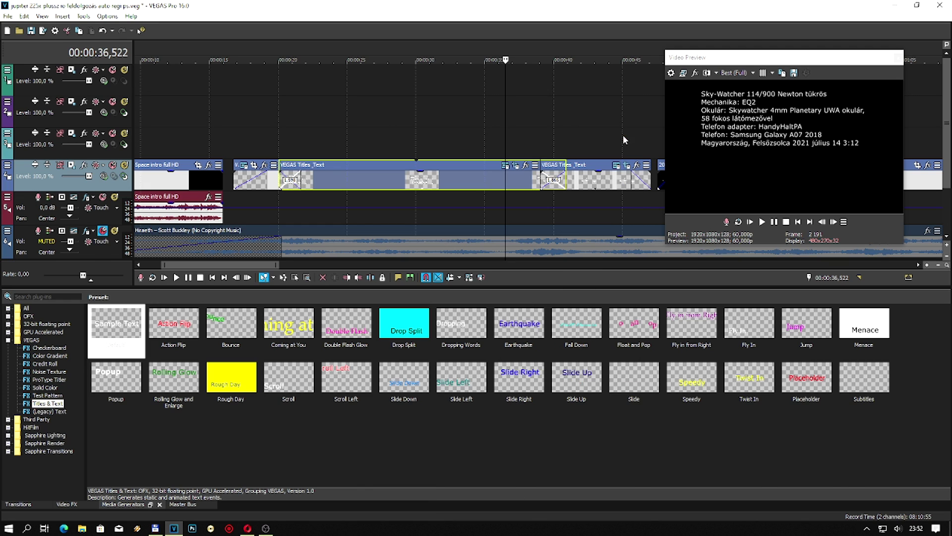
Step: Review the crossfade from the equipment title to the video processing title and place the playhead at 00:00:42,765
drag(242, 266, 256, 268)
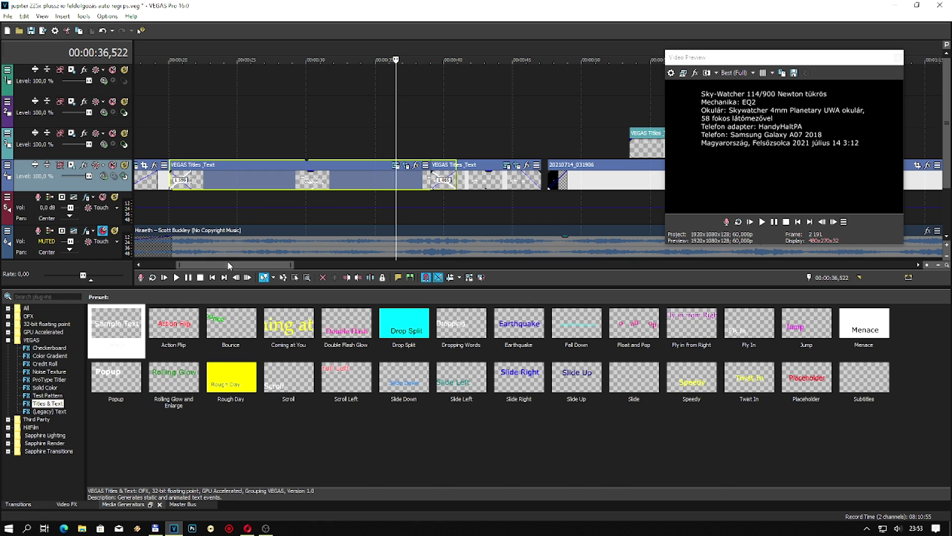
drag(228, 264, 244, 270)
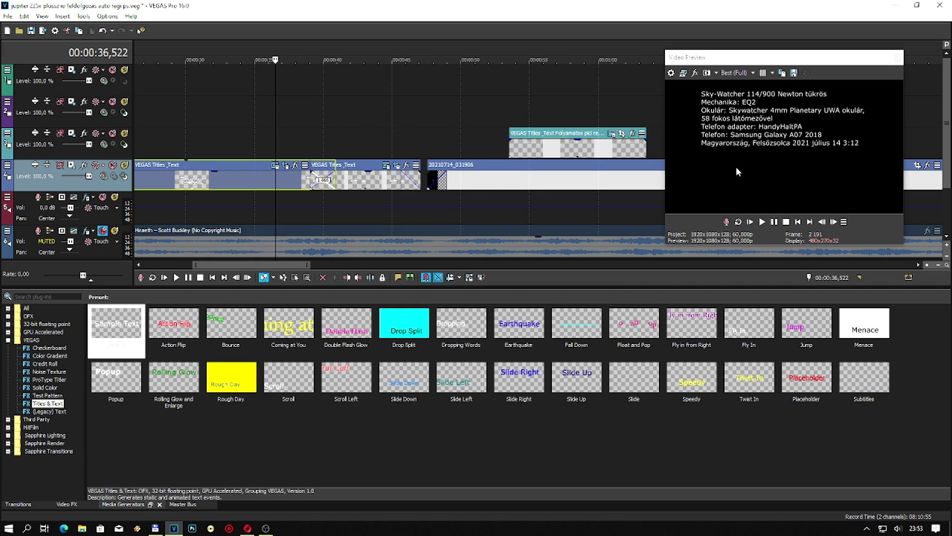
click(279, 217)
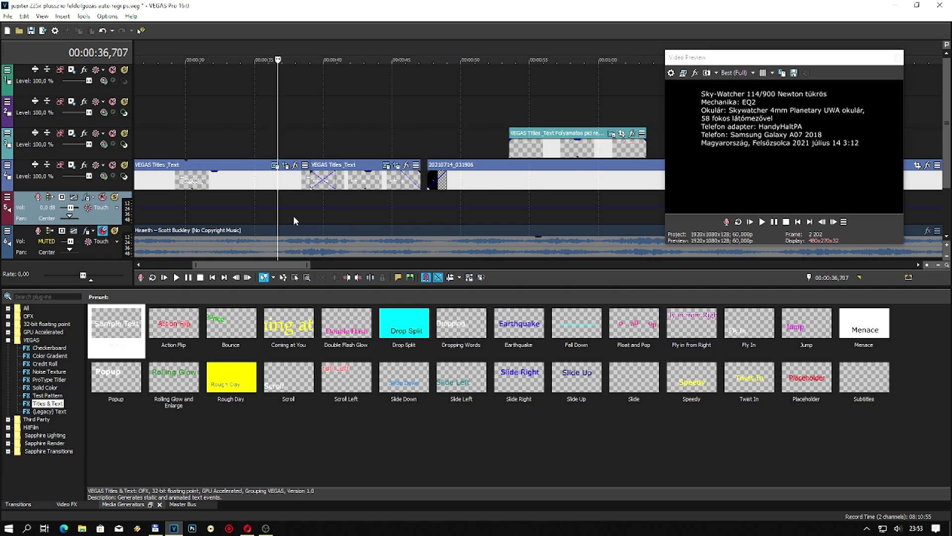
click(322, 217)
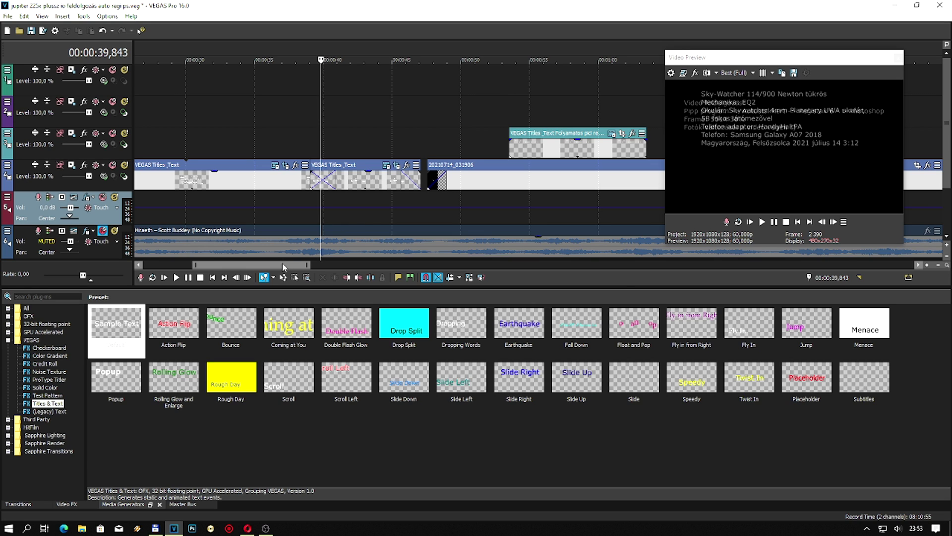
drag(282, 262, 301, 263)
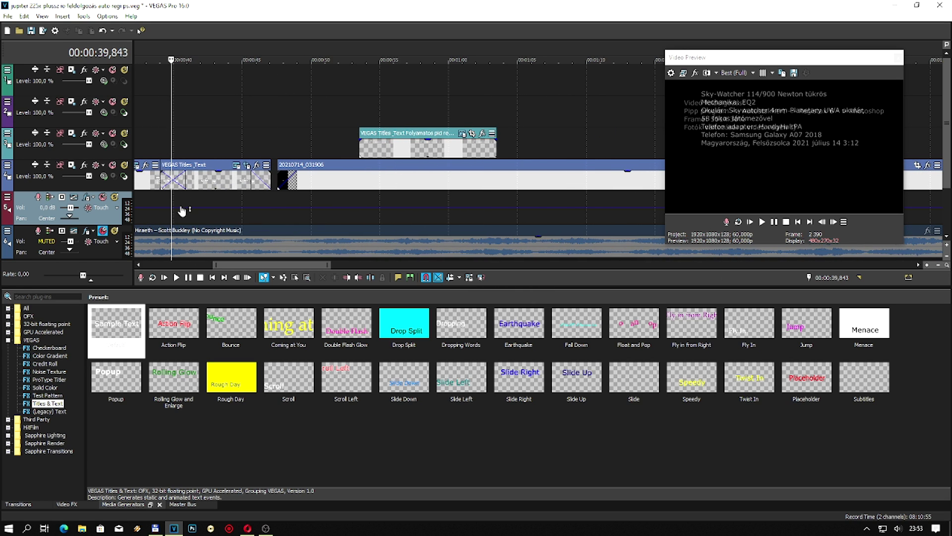
key(space)
key(space)
click(210, 193)
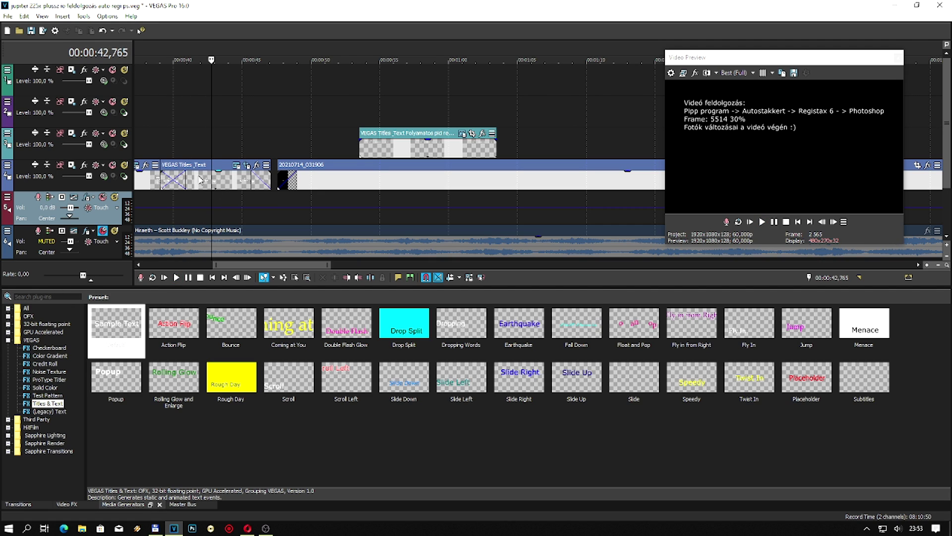
Step: Open the video processing title's generated media settings, examine the font size choices and close the settings without changes
click(236, 165)
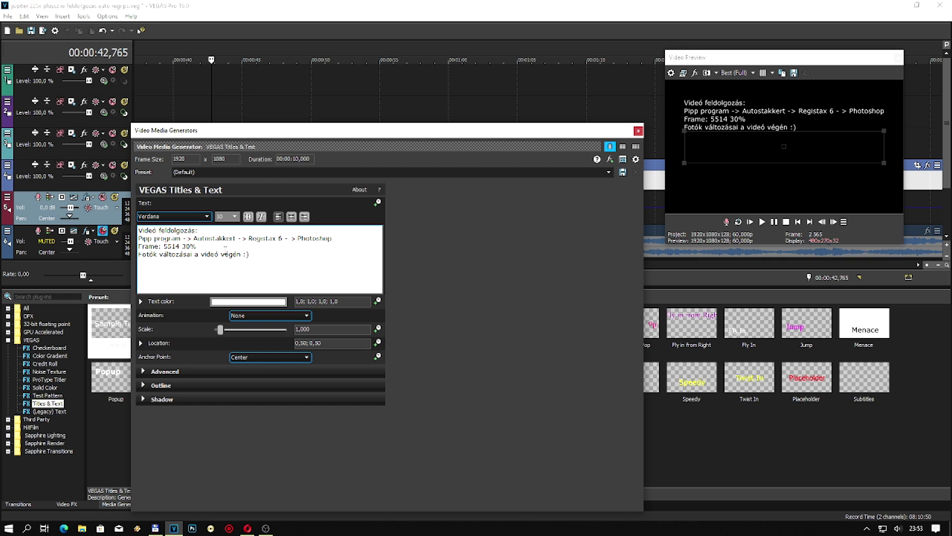
click(237, 216)
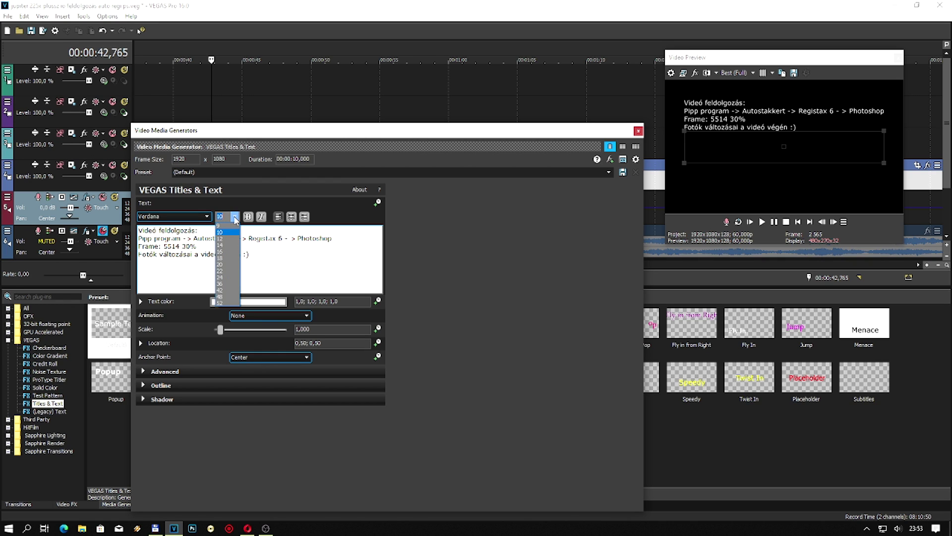
click(236, 216)
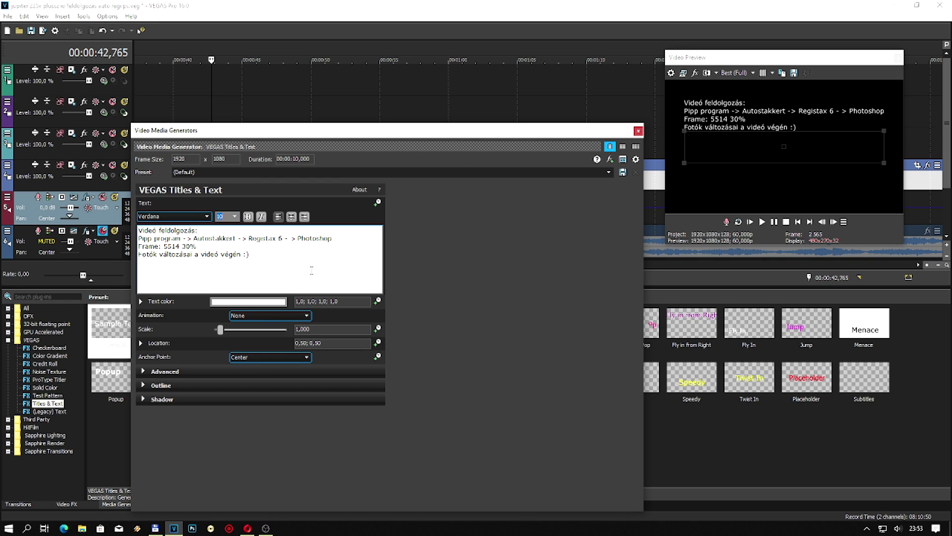
click(638, 131)
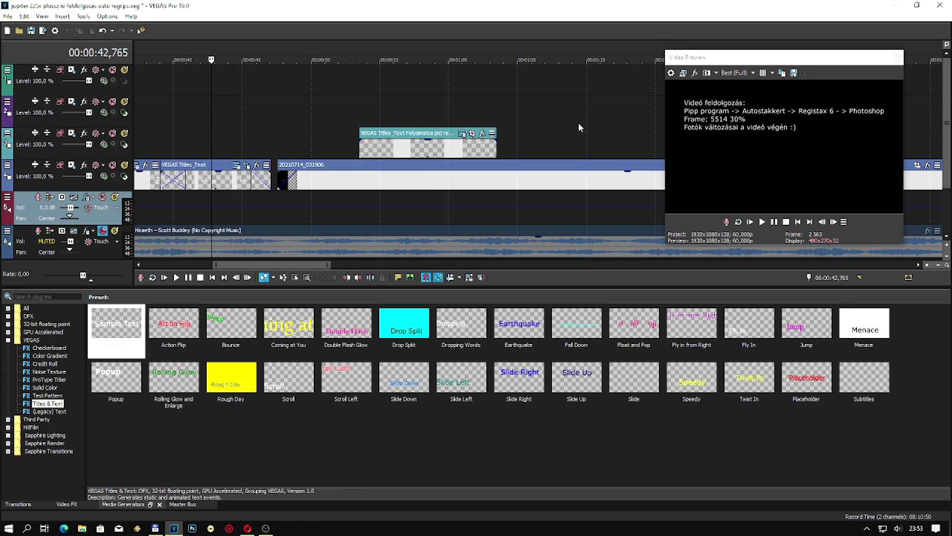
Step: Move the video preview below the timeline and view the 20210714_031906 clip at 00:02:26,414
click(255, 181)
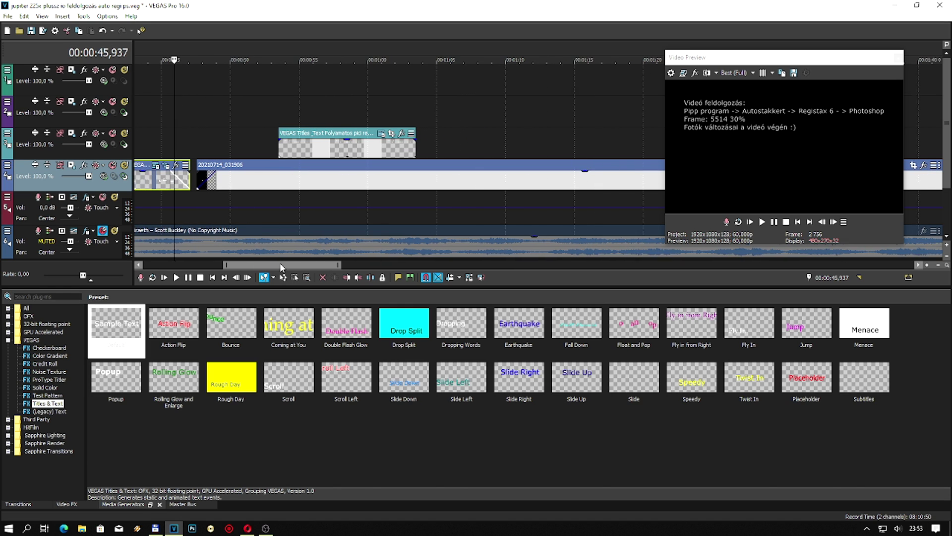
scroll(268, 263, down, 3)
drag(287, 264, 427, 264)
double_click(427, 264)
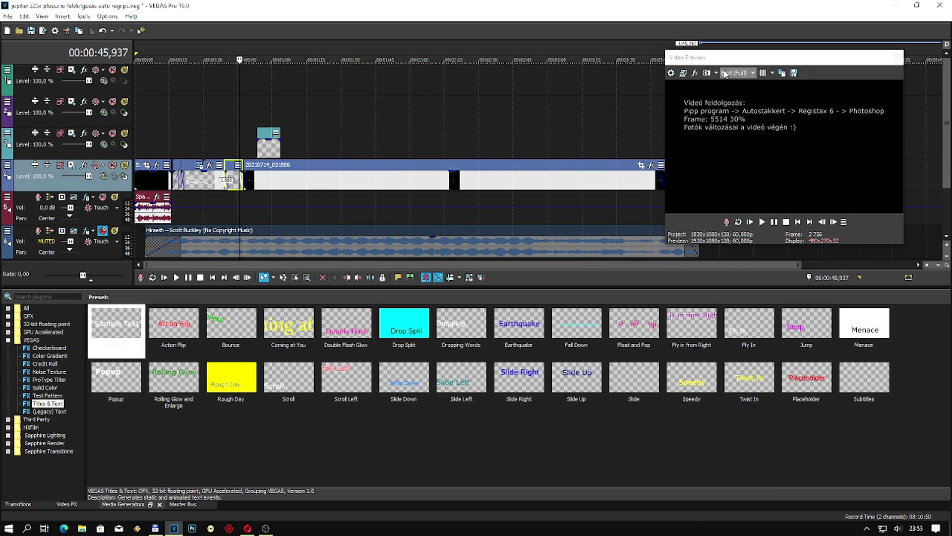
drag(695, 57, 655, 246)
click(470, 179)
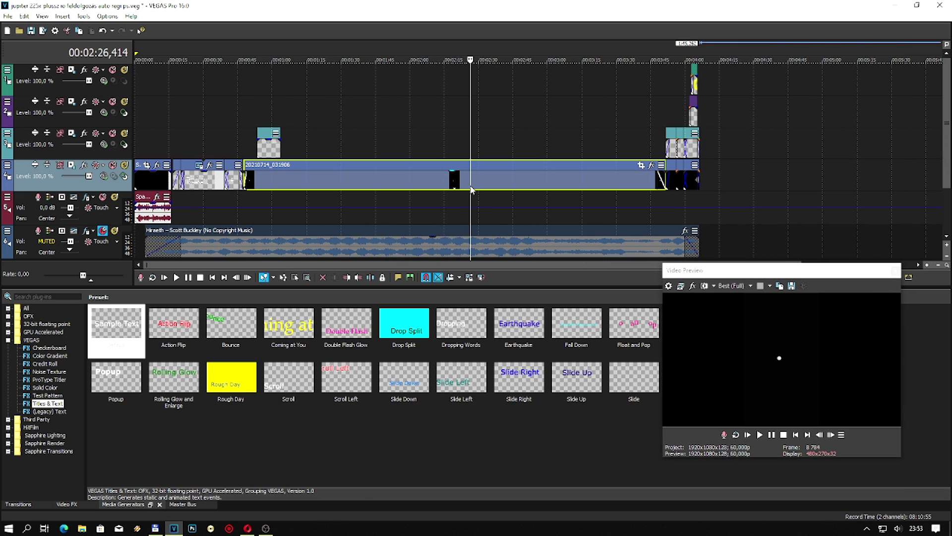
Step: Review the caption title above the start of the 20210714_031906 clip and place the playhead before it at 00:00:51,823
click(263, 201)
scroll(319, 211, up, 2)
scroll(318, 210, up, 2)
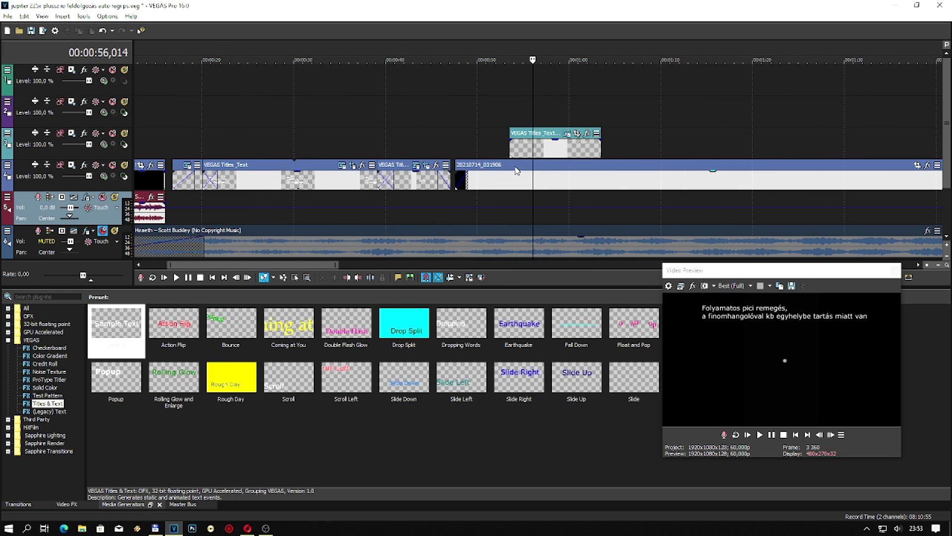
click(512, 204)
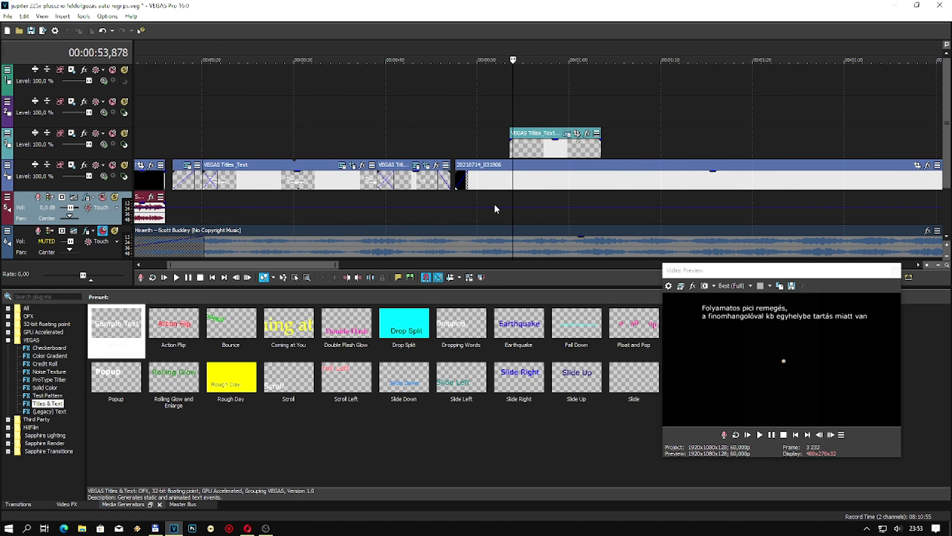
click(494, 203)
key(space)
key(space)
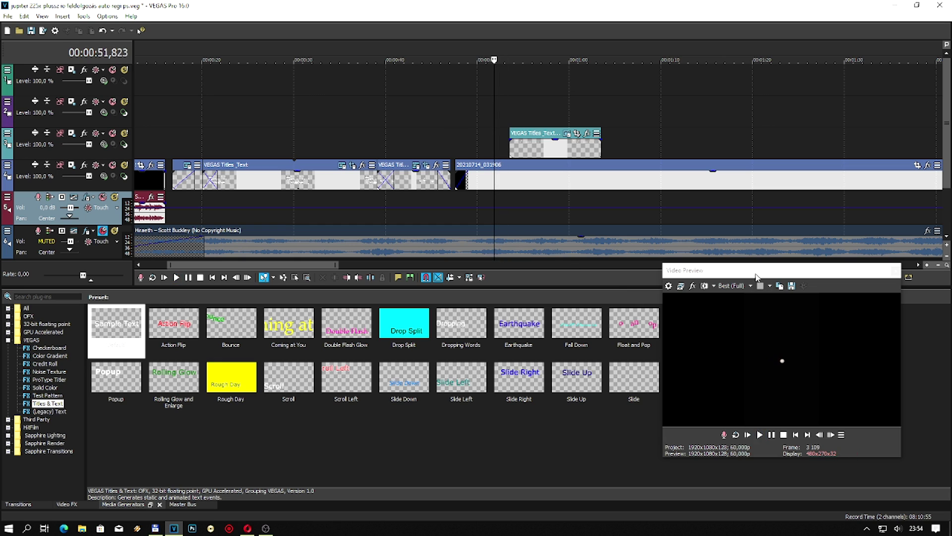
Step: Play the clip from 00:00:51,823 in an enlarged video preview, stop it and return the preview to its smaller size
drag(754, 274, 563, 143)
key(space)
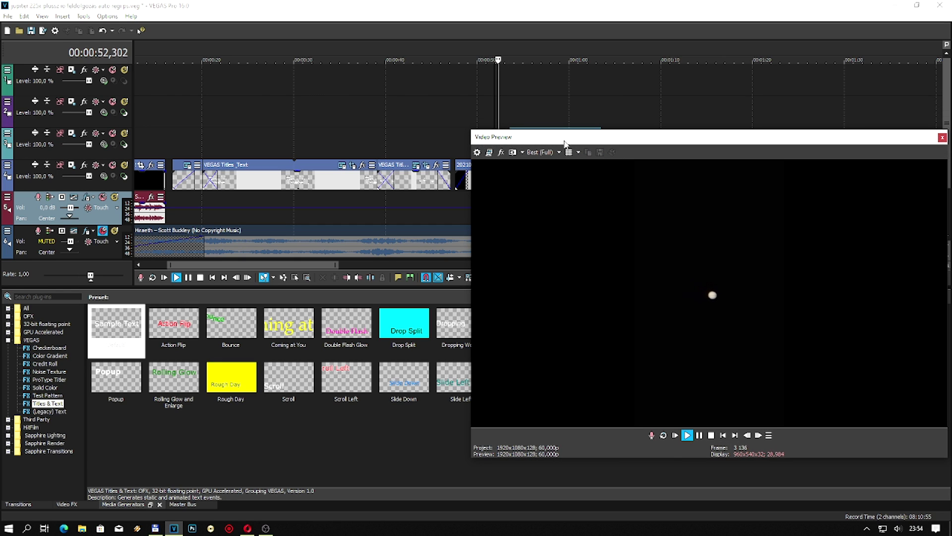
key(space)
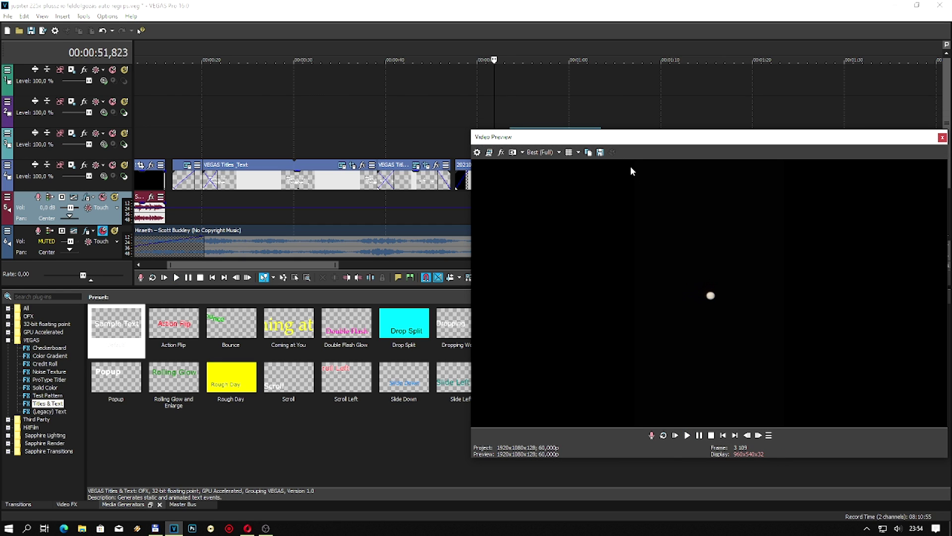
click(615, 143)
drag(615, 143, 623, 255)
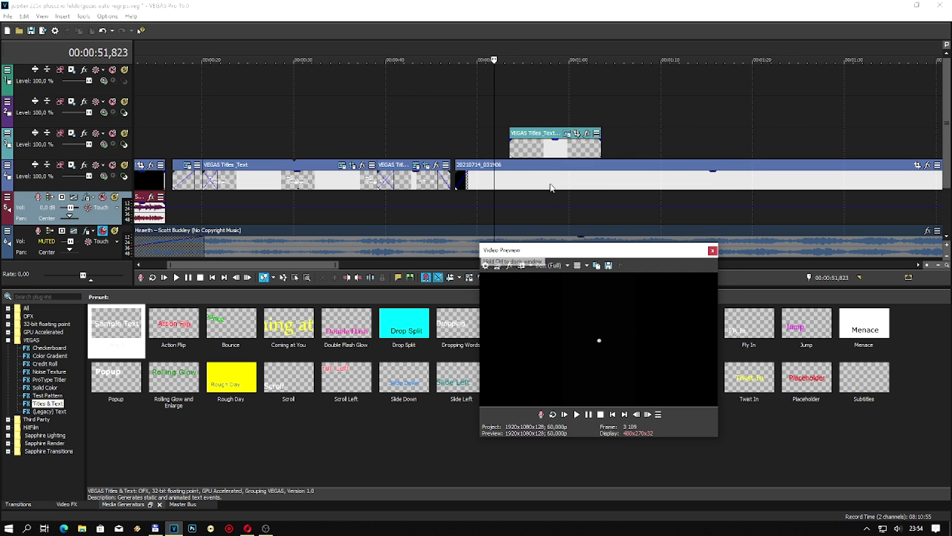
Step: Try a fade-in with another curve type at the start of the caption title, then remove it and play the title's start
click(512, 159)
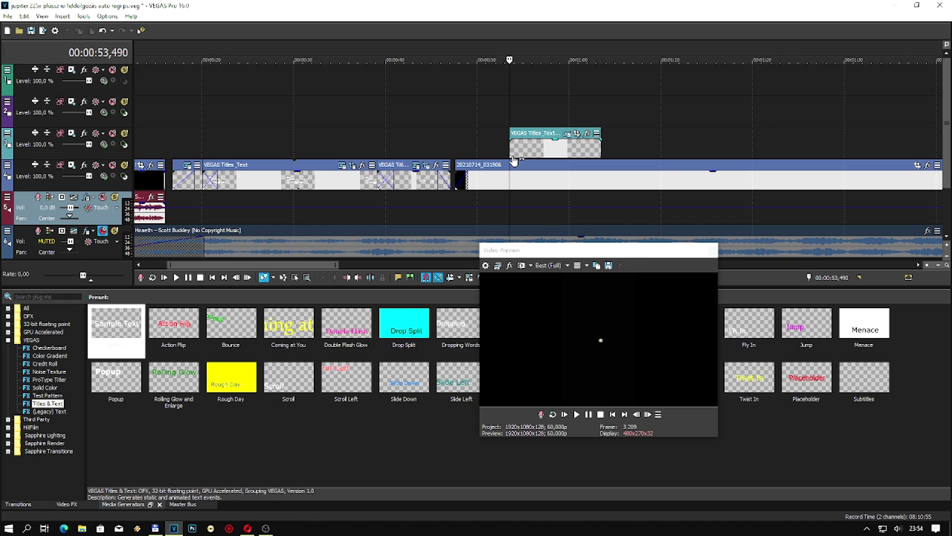
click(506, 142)
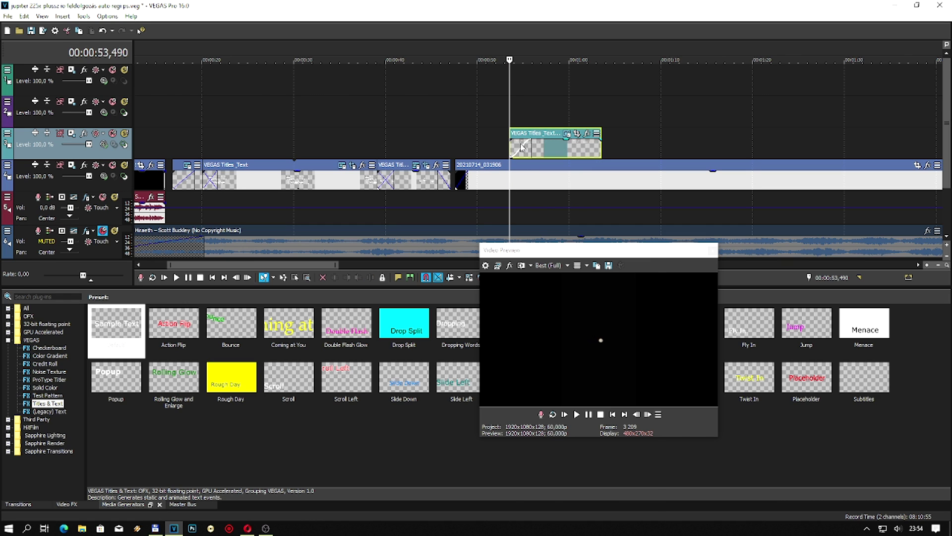
right_click(522, 145)
mouse_move(538, 131)
click(671, 152)
key(space)
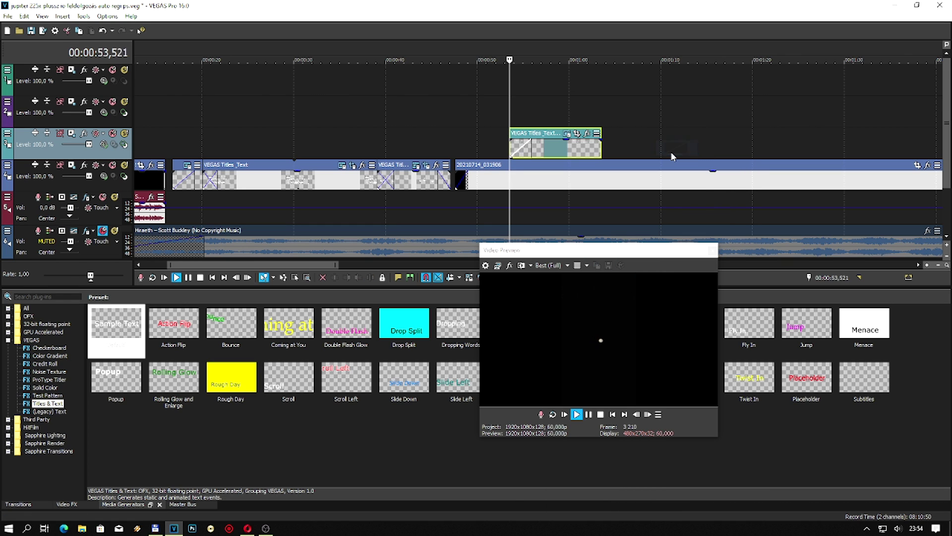
key(space)
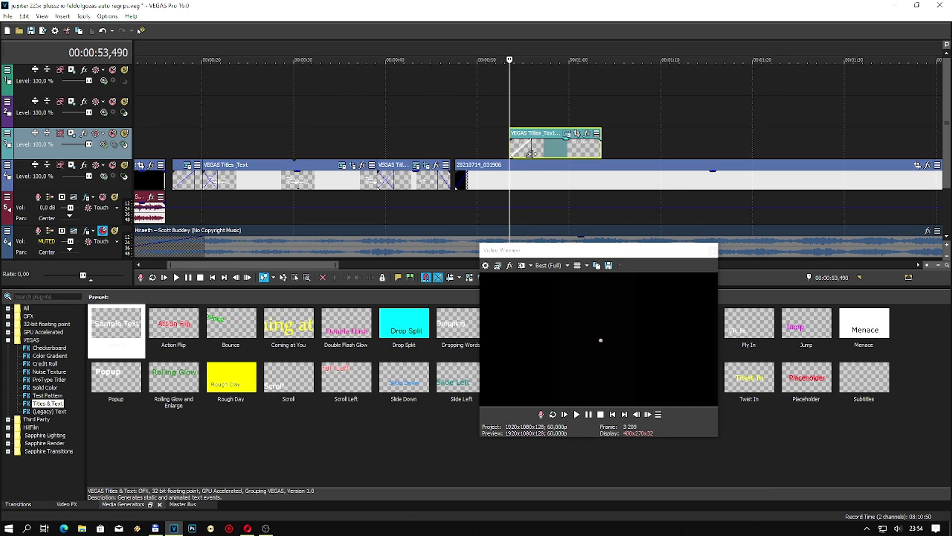
key(space)
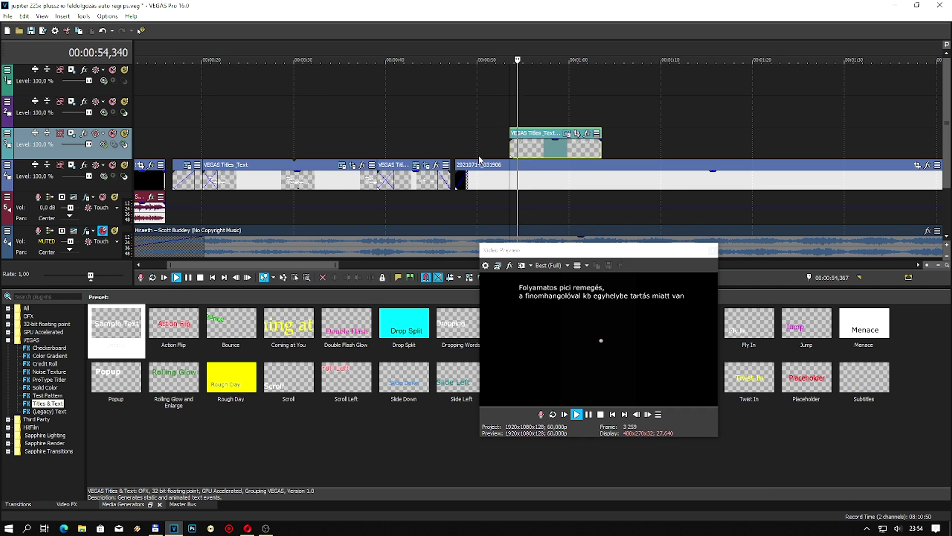
key(space)
Step: Go to the processing results section at the project's end and place the playhead in the Autostakkert segment at 00:03:53,143
scroll(586, 177, down, 3)
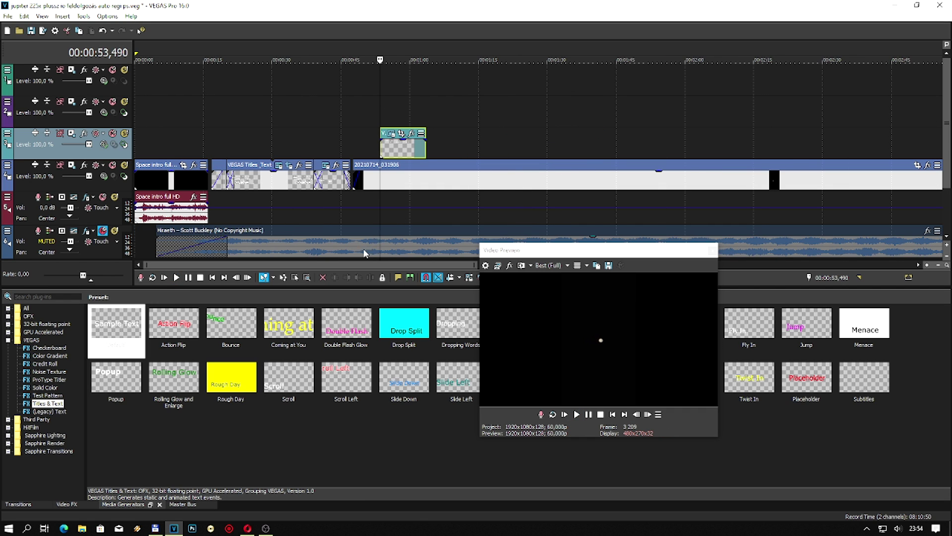
drag(365, 264, 700, 265)
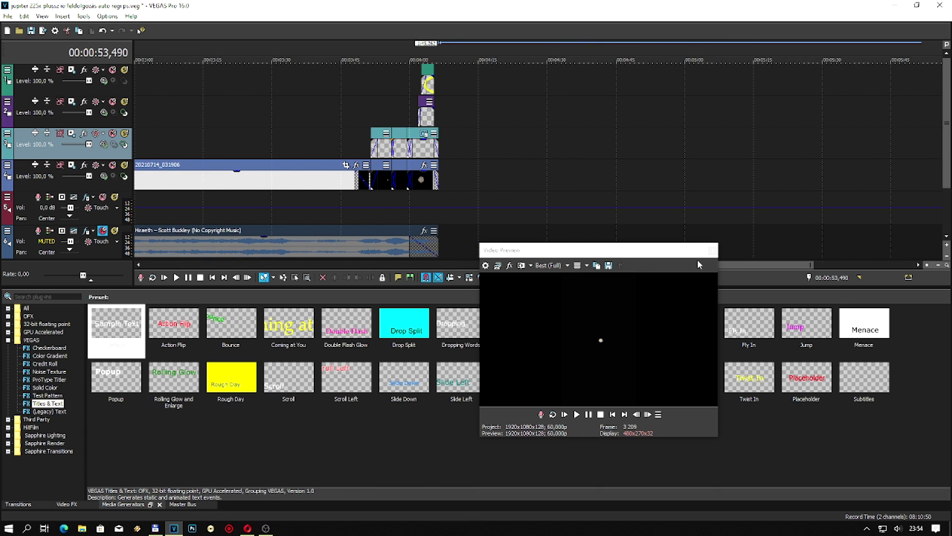
click(378, 205)
scroll(386, 209, up, 3)
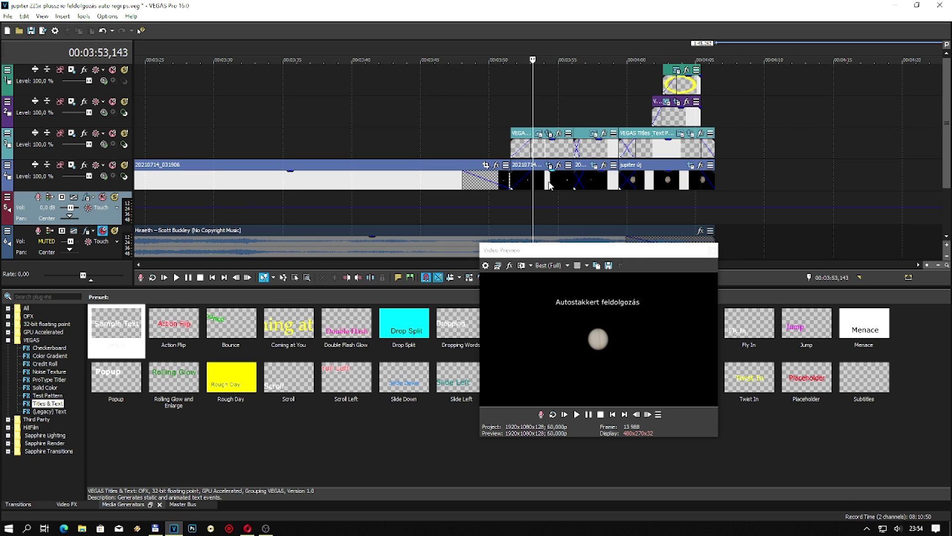
scroll(591, 177, up, 2)
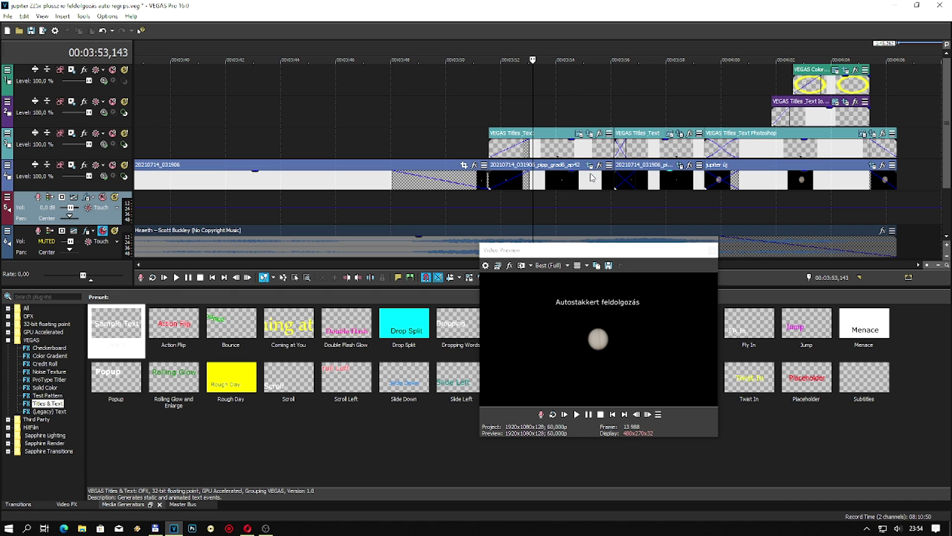
Step: Review the Autostakkert title's generated media settings at 00:03:53,927, close them and move the video preview lower
click(554, 186)
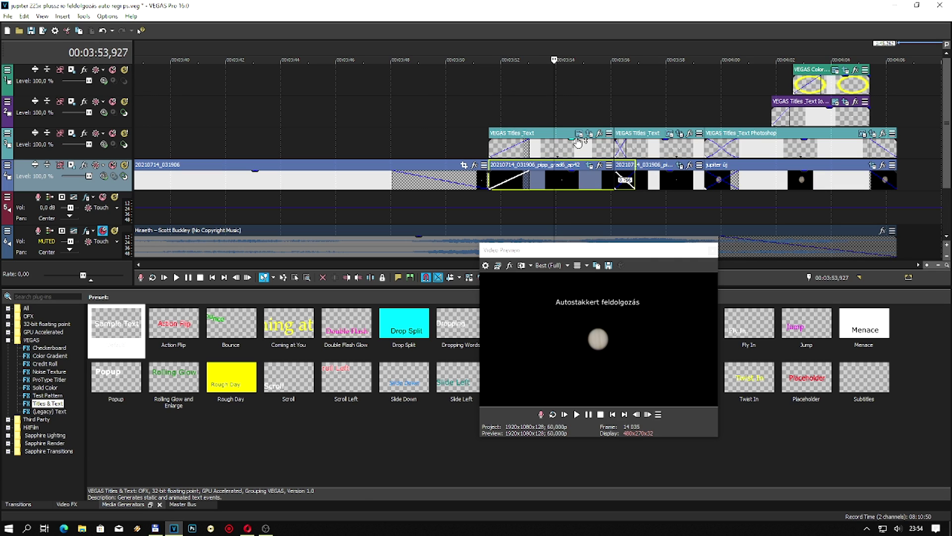
click(579, 133)
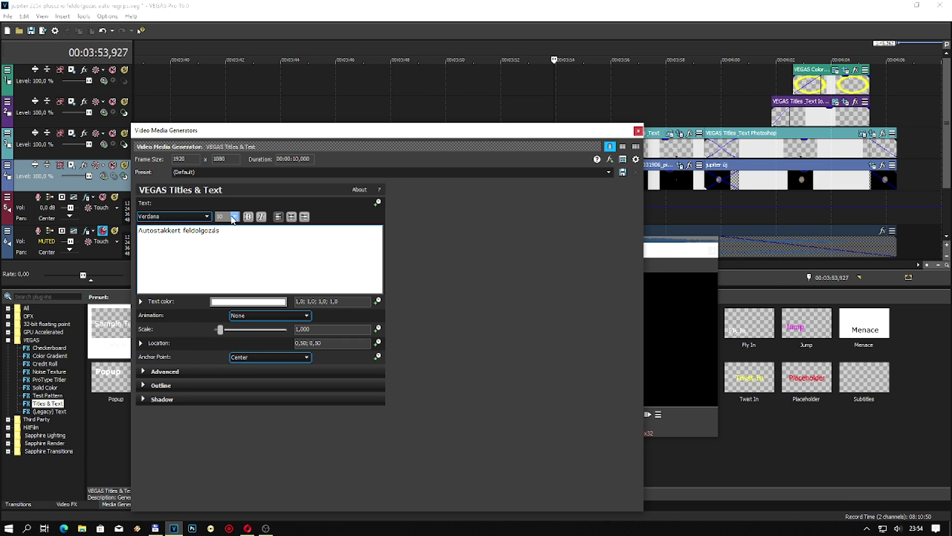
click(638, 131)
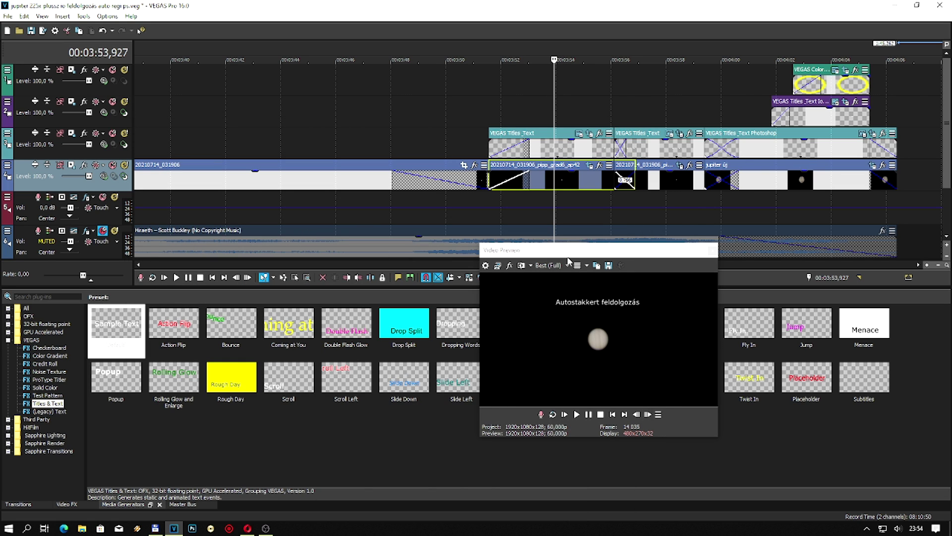
drag(569, 259, 571, 300)
Step: Place the playhead on the Registax 6 title at 00:03:56,549 and enlarge the video preview
drag(575, 266, 587, 266)
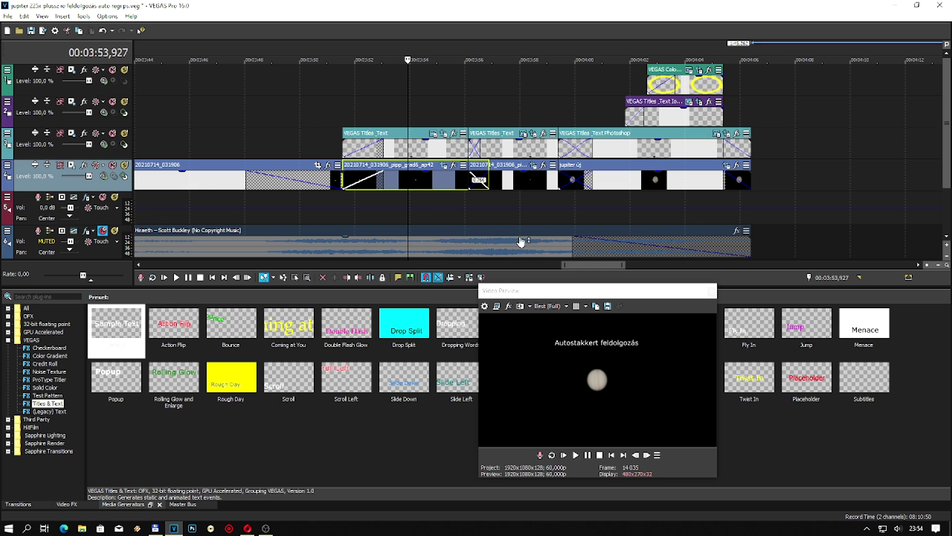
click(482, 215)
drag(551, 296, 644, 220)
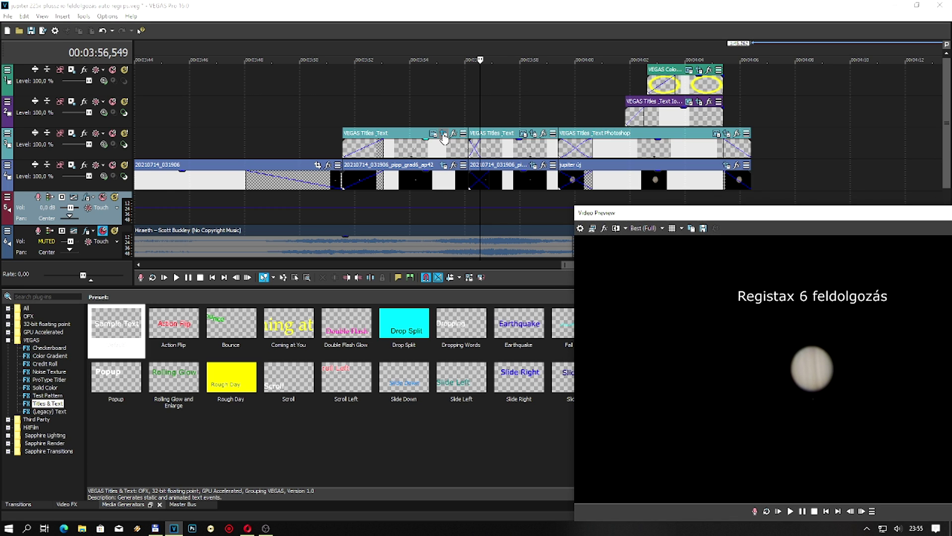
Step: Shrink the Autostakkert title's Pan/Crop frame to about 1,890 wide while comparing it with the Registax 6 title at 00:03:56,301
click(443, 134)
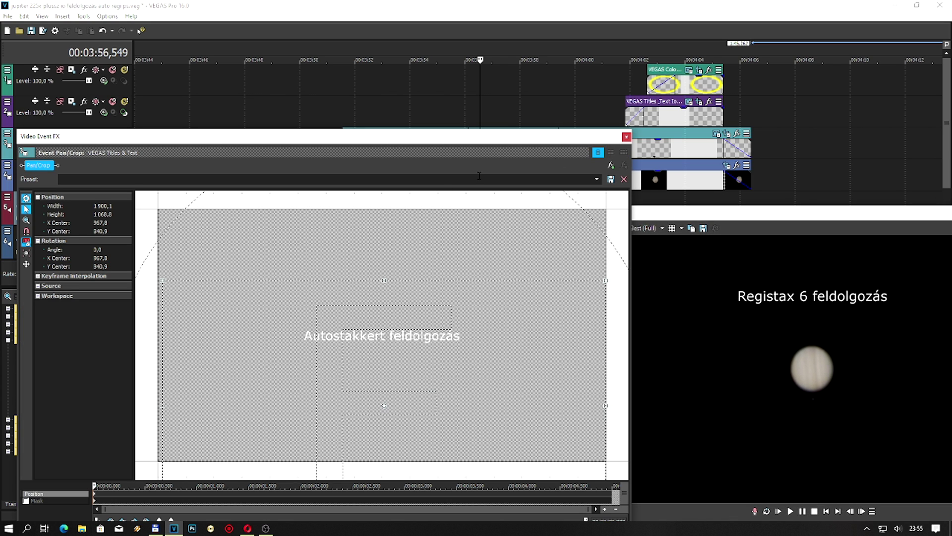
mouse_move(163, 281)
mouse_down()
mouse_move(185, 285)
mouse_move(225, 323)
mouse_move(169, 283)
mouse_up()
drag(327, 140, 335, 243)
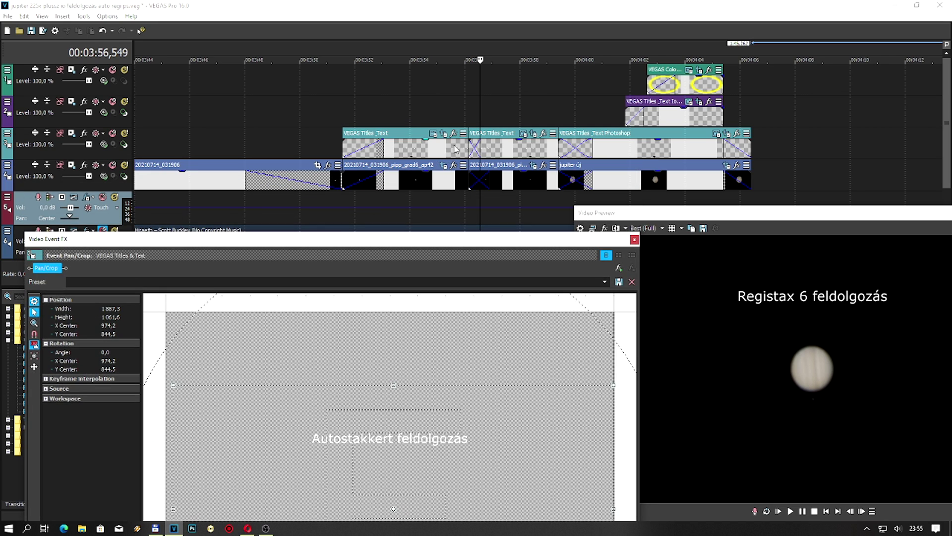
click(474, 123)
drag(446, 241, 444, 156)
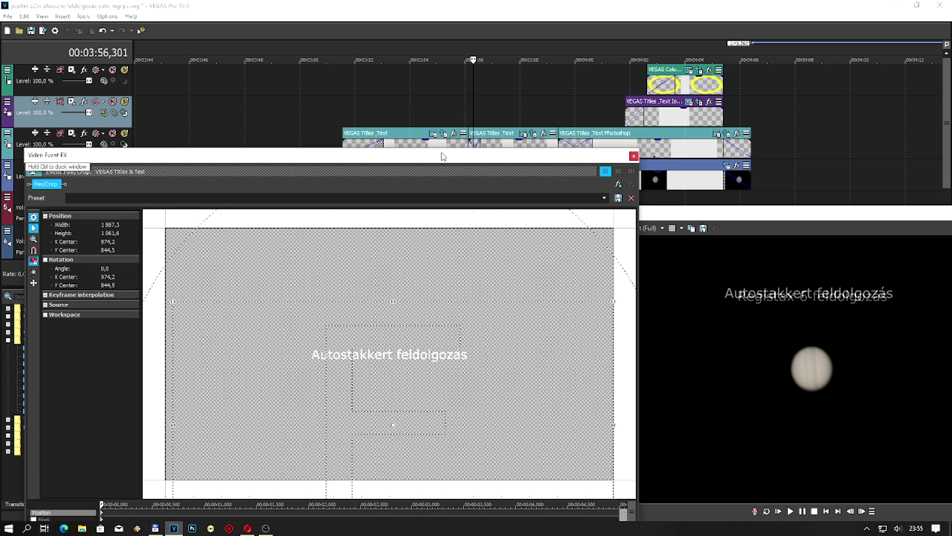
drag(174, 301, 176, 281)
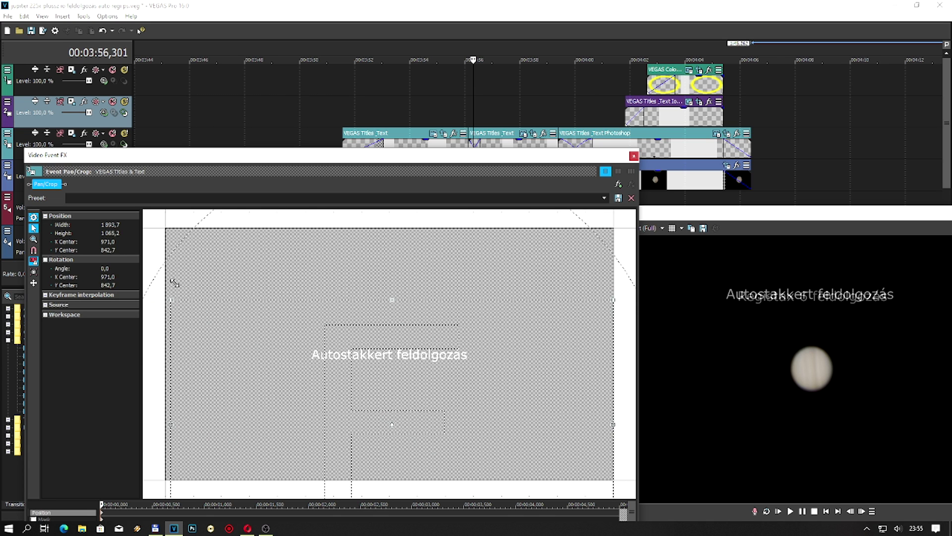
click(634, 157)
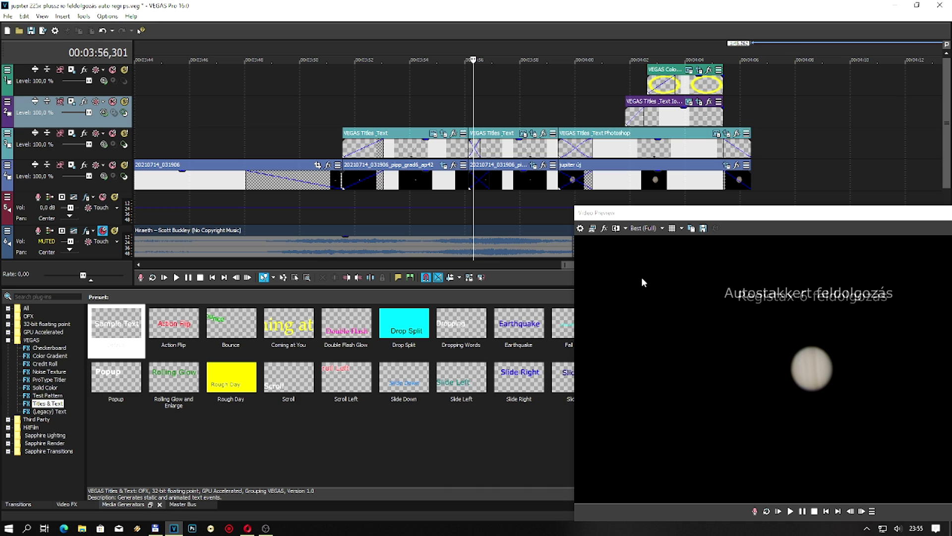
Step: Mute the processing titles track and resize the Pan/Crop frame of the 20210714_031906_pipp_grad6_ap42 clip to about 600 wide, centred near 963, 545
click(113, 134)
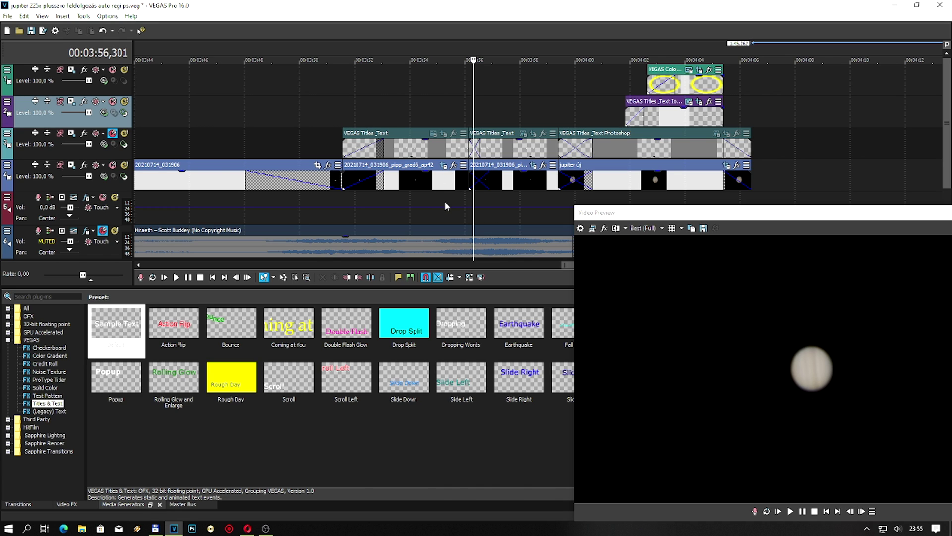
click(444, 166)
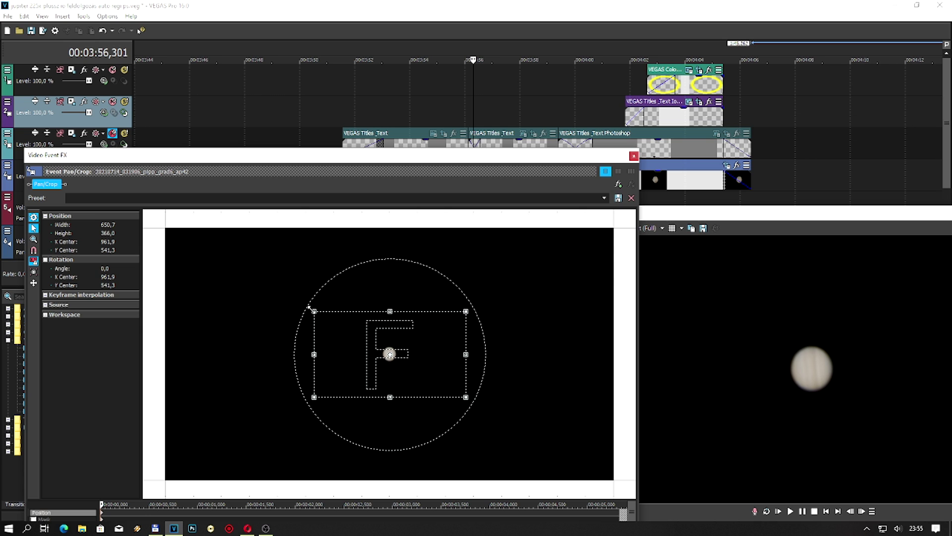
drag(309, 307, 329, 331)
drag(372, 362, 362, 352)
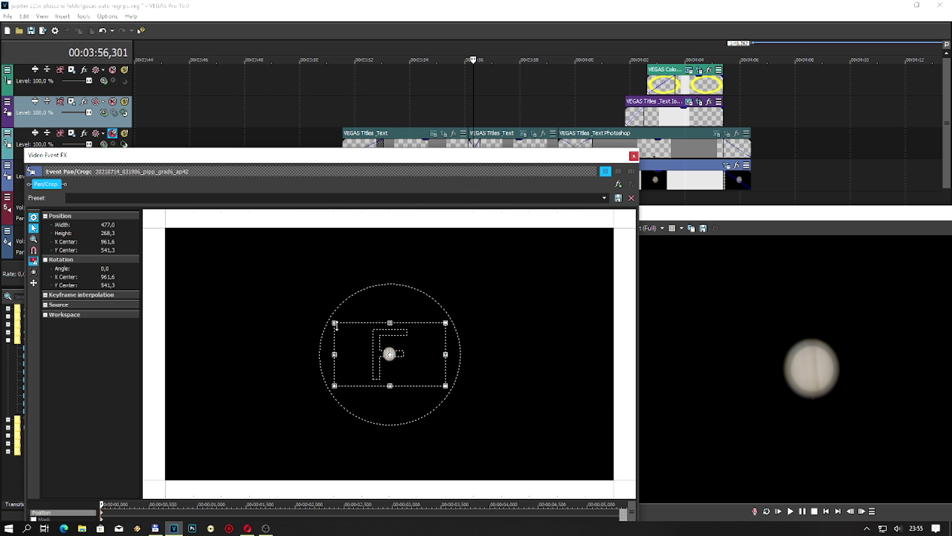
drag(334, 322, 313, 311)
mouse_move(355, 338)
mouse_down()
mouse_move(371, 346)
mouse_move(363, 342)
mouse_up()
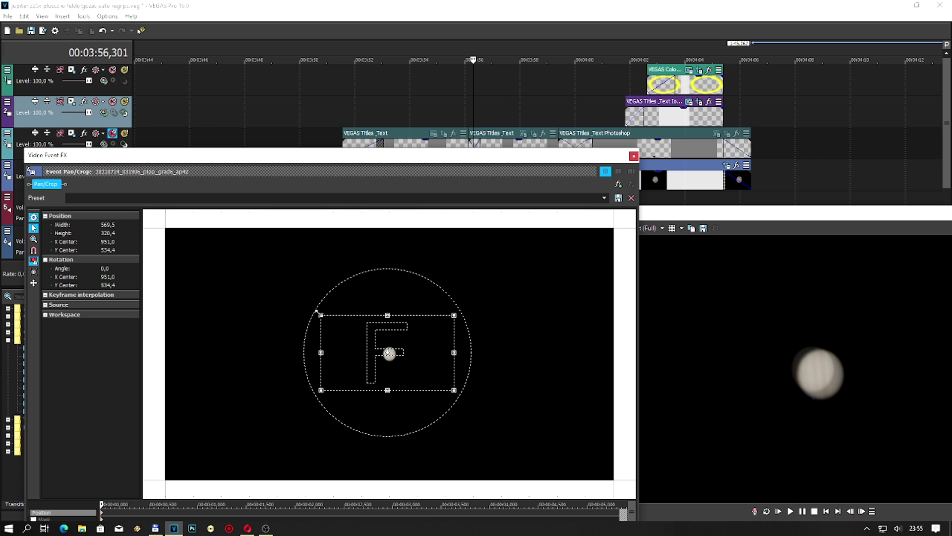
drag(318, 312, 312, 307)
drag(342, 337, 347, 340)
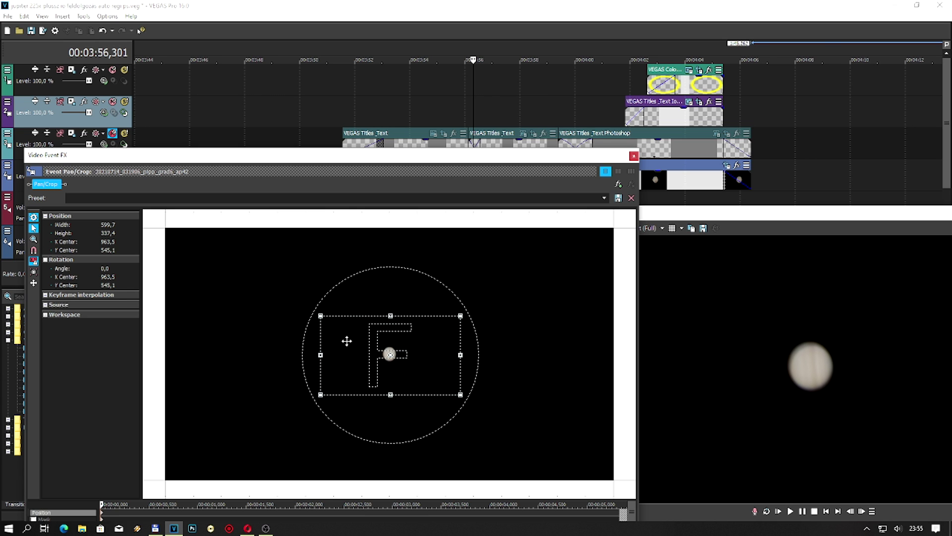
Step: Check the planet's centring with the preview's grid overlay, hiding the grid and closing the Pan/Crop settings when done
click(672, 228)
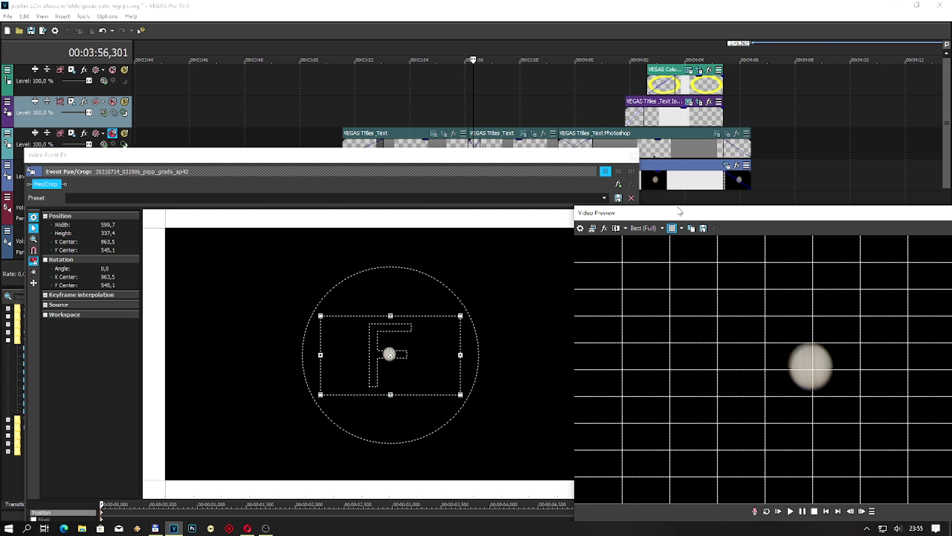
drag(673, 214, 611, 210)
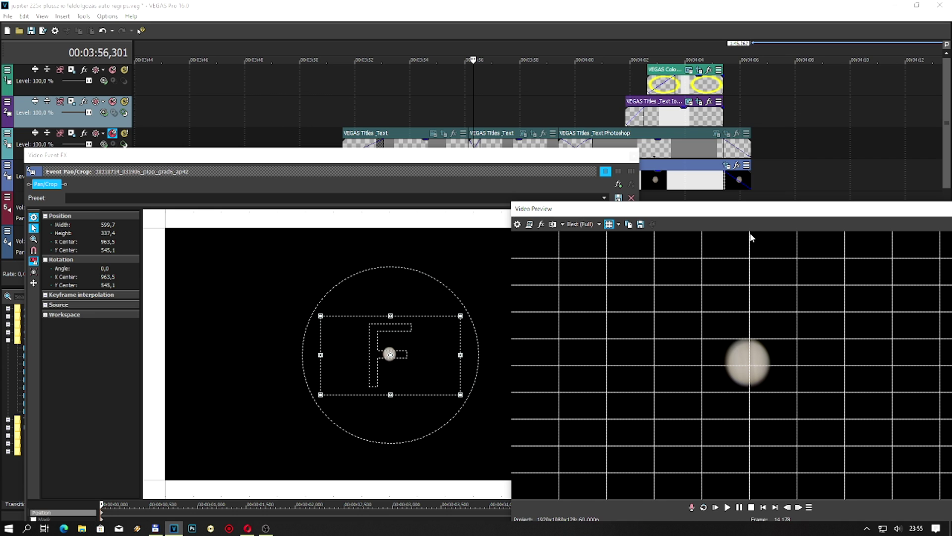
drag(735, 210, 655, 212)
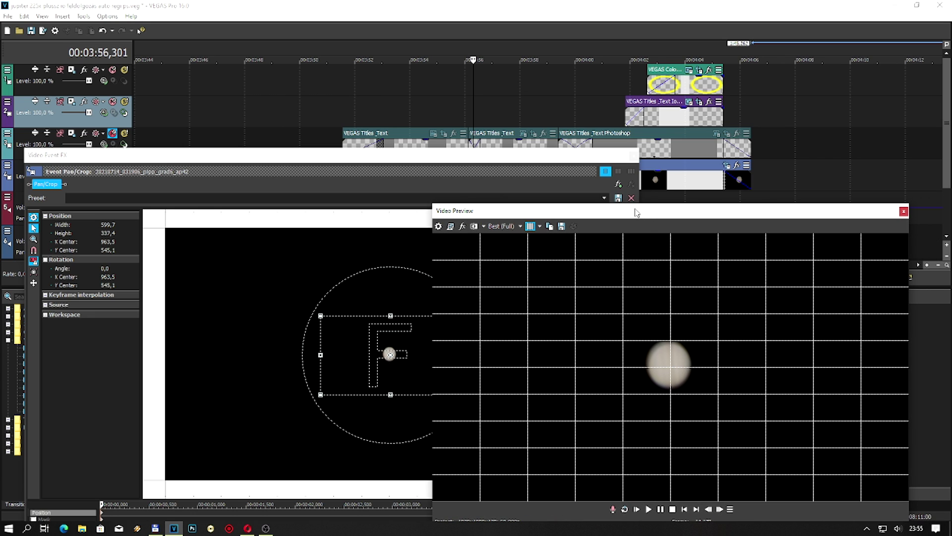
drag(637, 212, 708, 207)
click(723, 279)
click(734, 287)
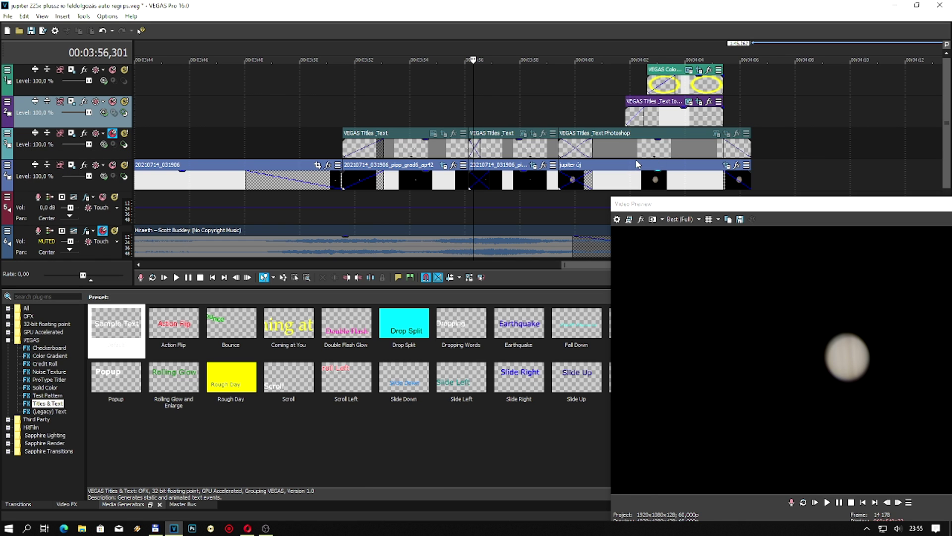
click(633, 155)
Step: At 00:03:56,549, adjust the second planet clip's Pan/Crop frame to about 613 wide, centred near 963, 542, and close its settings
click(477, 182)
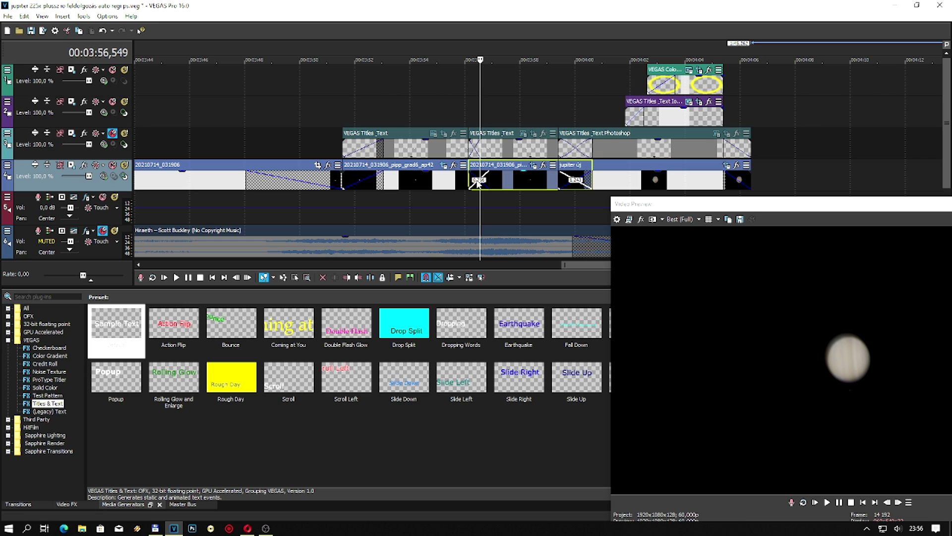
double_click(477, 183)
click(477, 183)
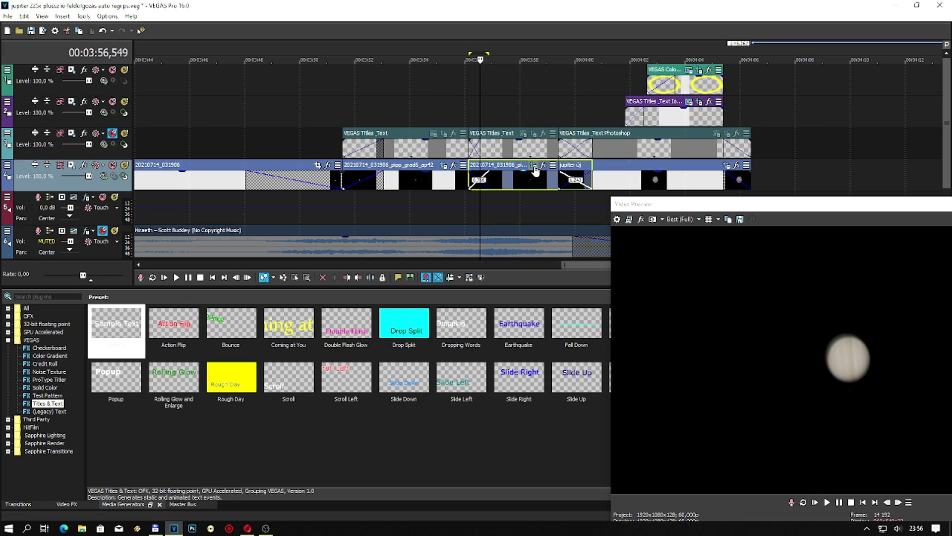
click(535, 166)
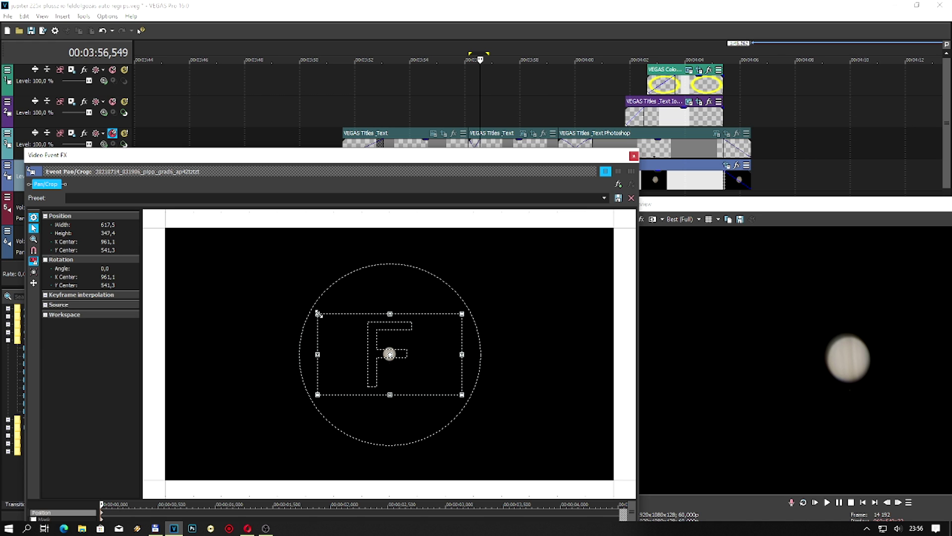
mouse_move(318, 313)
mouse_down()
mouse_move(291, 292)
mouse_move(328, 314)
mouse_move(306, 304)
mouse_move(318, 312)
mouse_up()
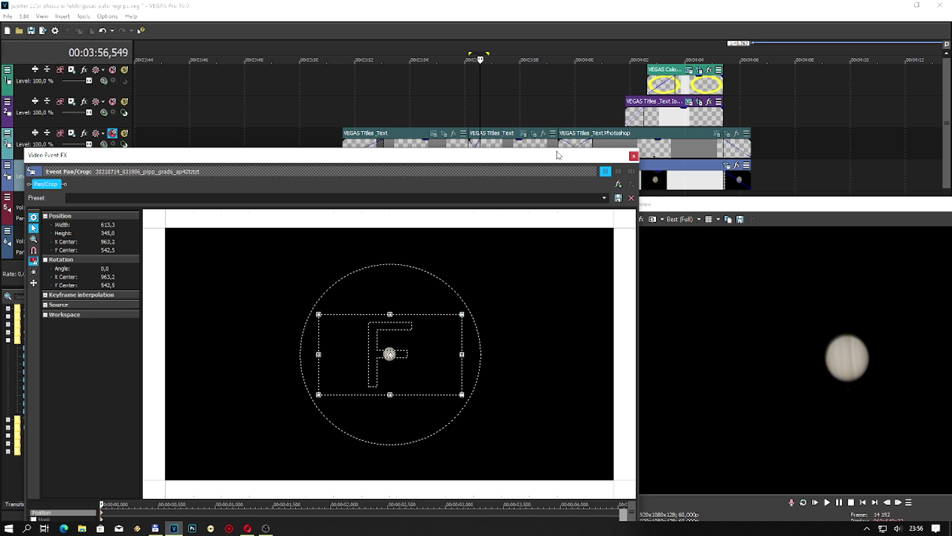
click(634, 155)
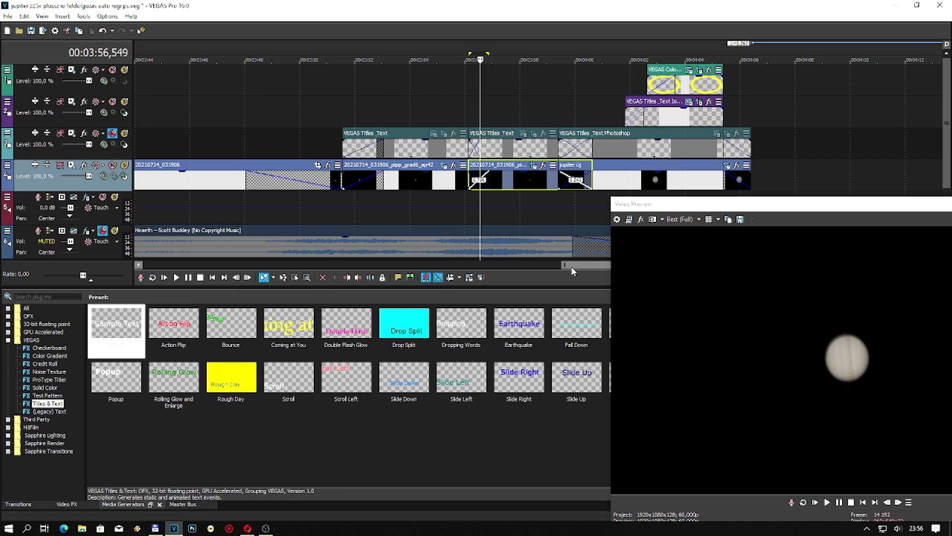
Step: Compare the planet's size and position across the three closing clips at several playhead positions, ending at 00:04:01,255
drag(572, 266, 583, 267)
click(397, 220)
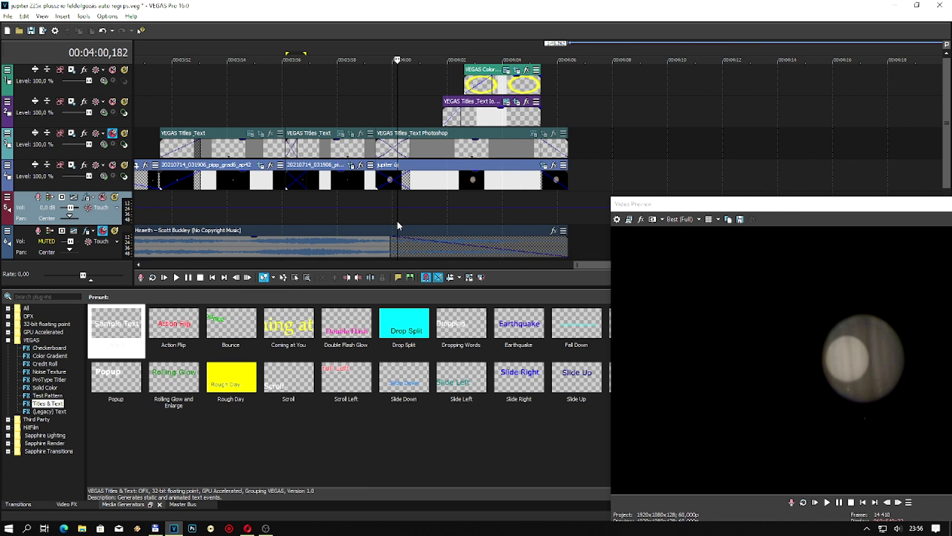
click(458, 189)
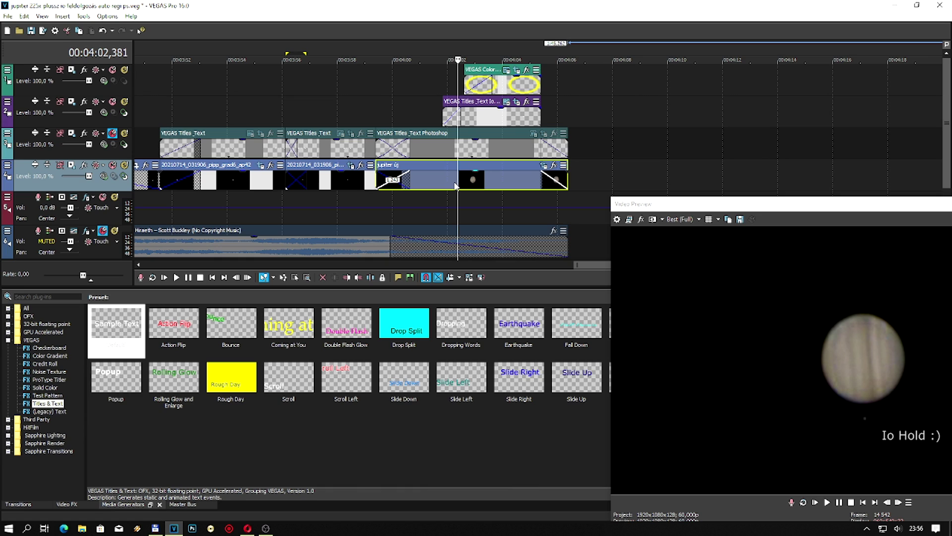
click(394, 195)
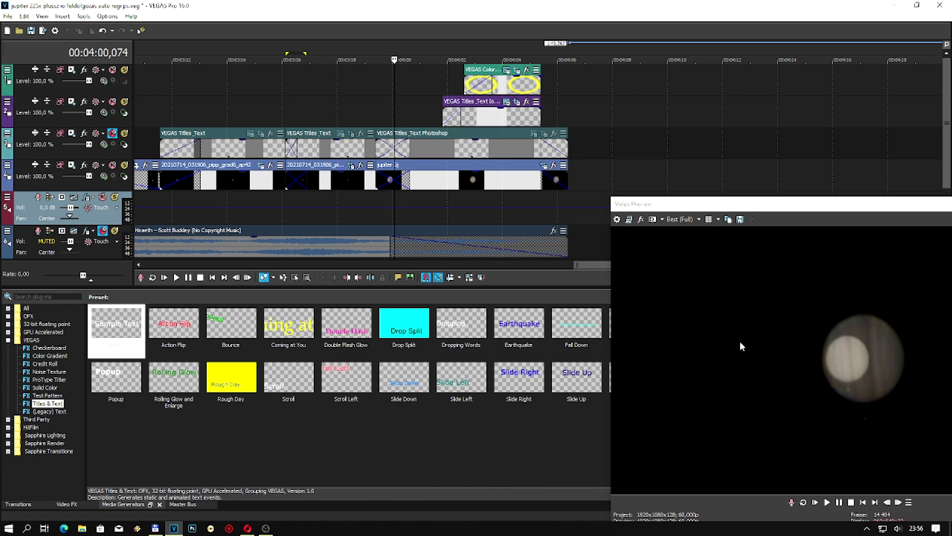
click(337, 228)
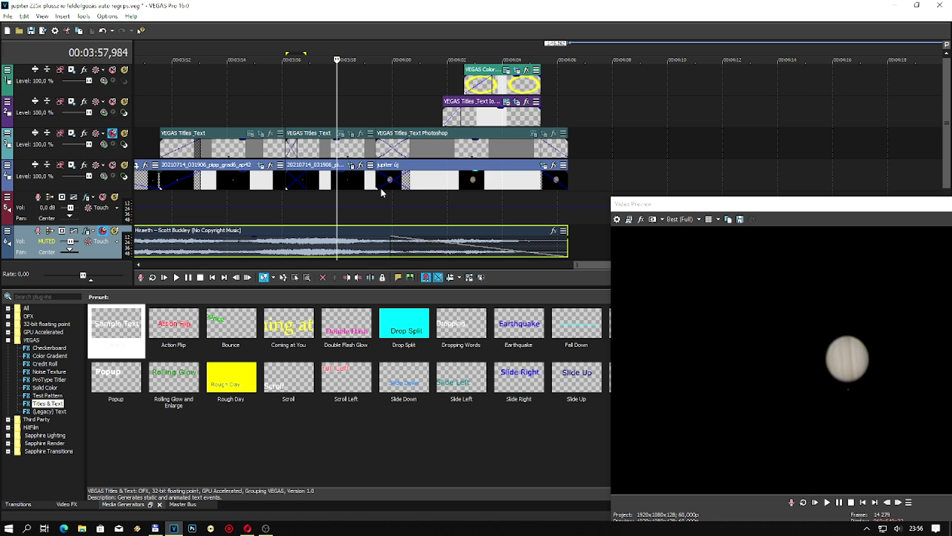
click(214, 204)
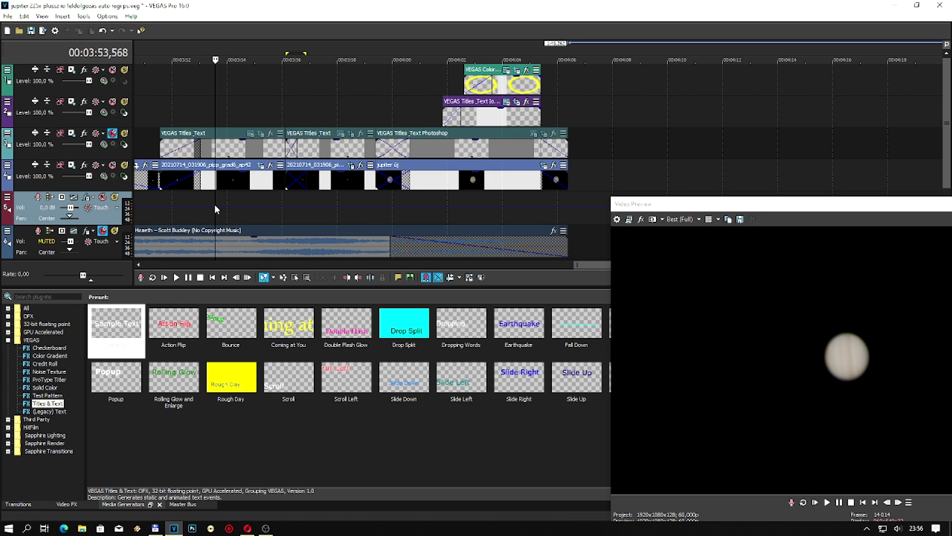
click(320, 211)
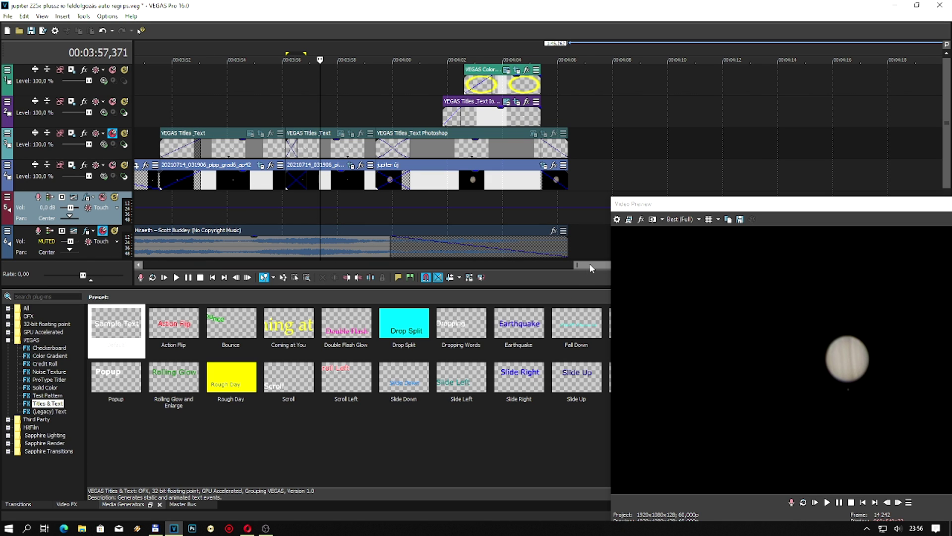
mouse_move(589, 263)
mouse_down()
mouse_move(607, 263)
mouse_move(598, 263)
mouse_up()
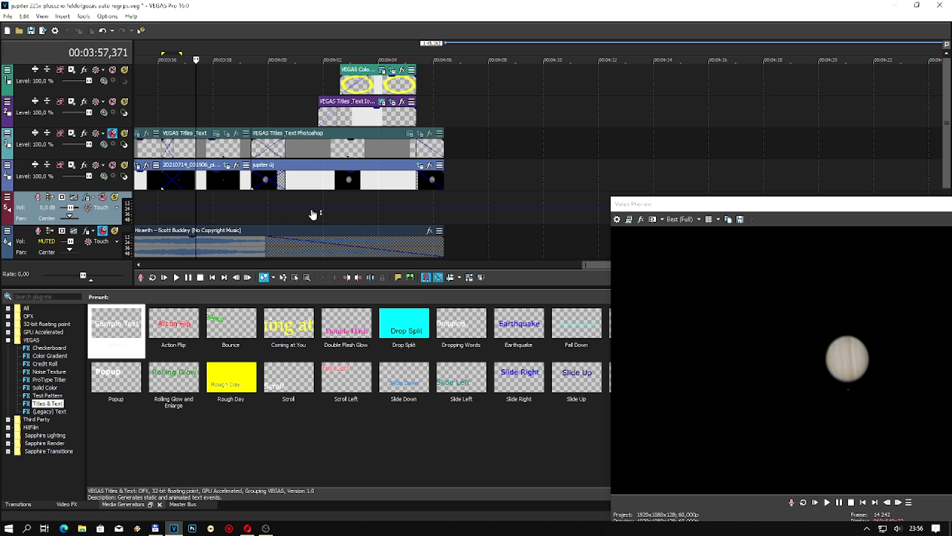
click(302, 196)
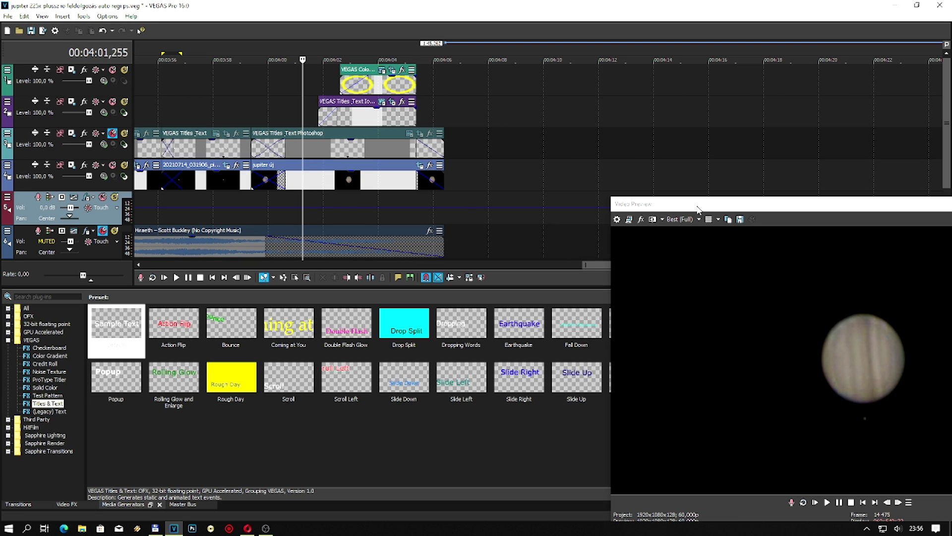
Step: Reposition the video preview and examine the Io title at 00:04:03,085 and the yellow ring at 00:04:04,004
drag(698, 204, 599, 202)
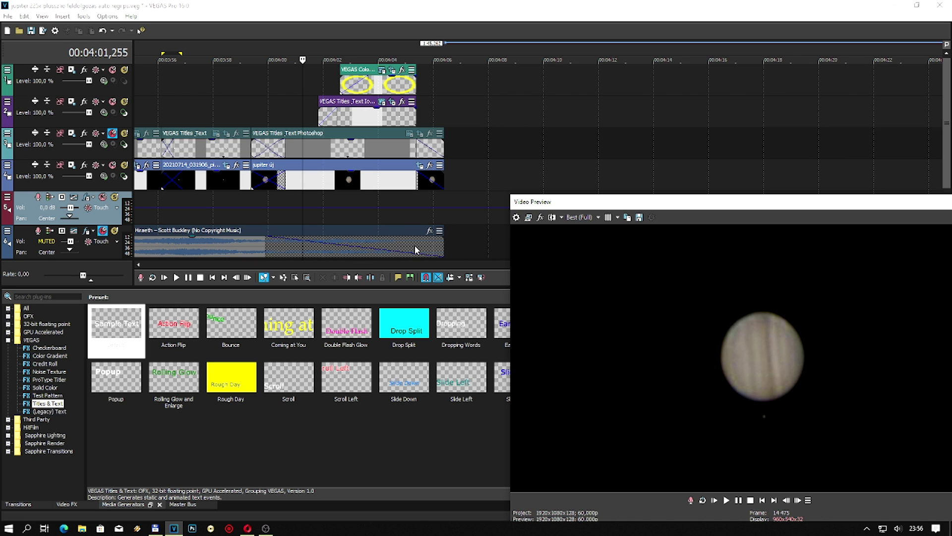
drag(591, 211, 603, 312)
drag(608, 266, 615, 266)
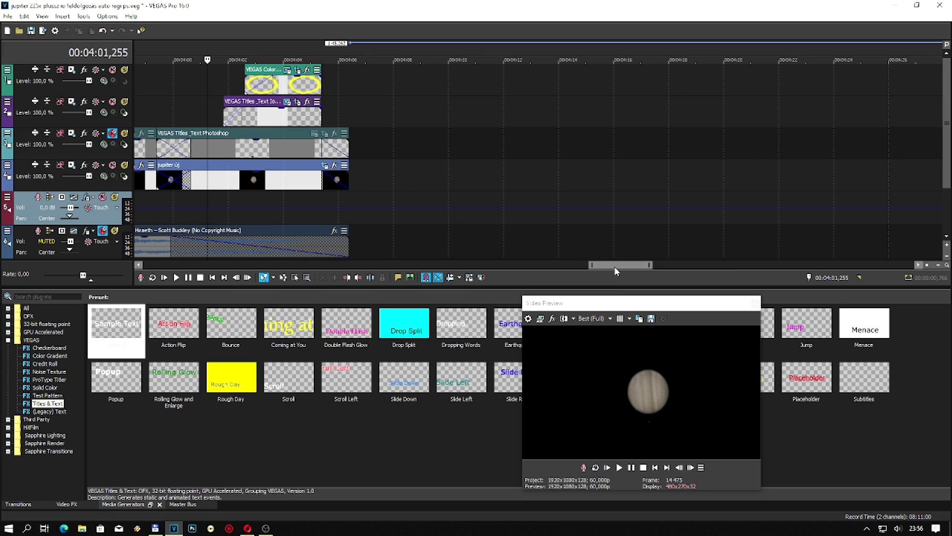
drag(617, 303, 587, 198)
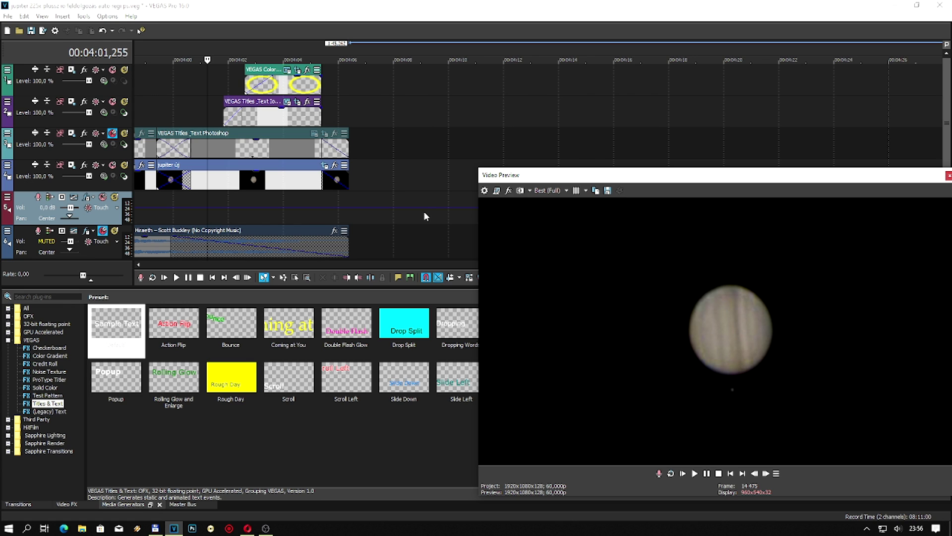
click(258, 124)
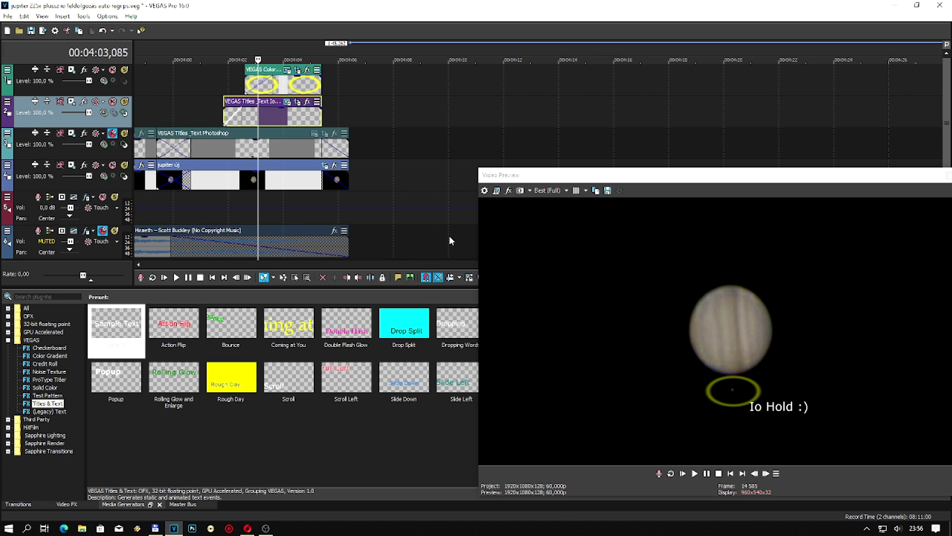
click(280, 84)
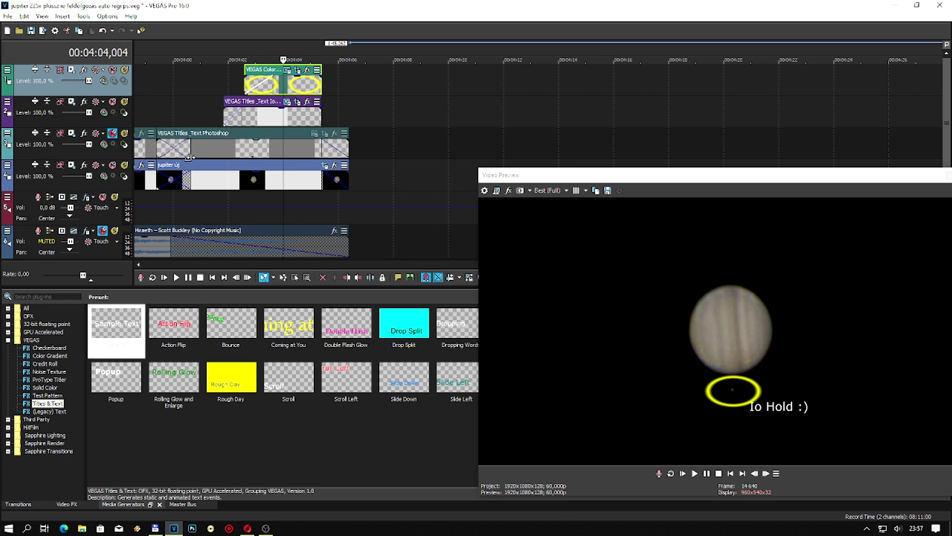
Step: Look through the Color Gradient media generator's presets and select the Elliptical Ring preset as the source of the ring on the top track
click(52, 348)
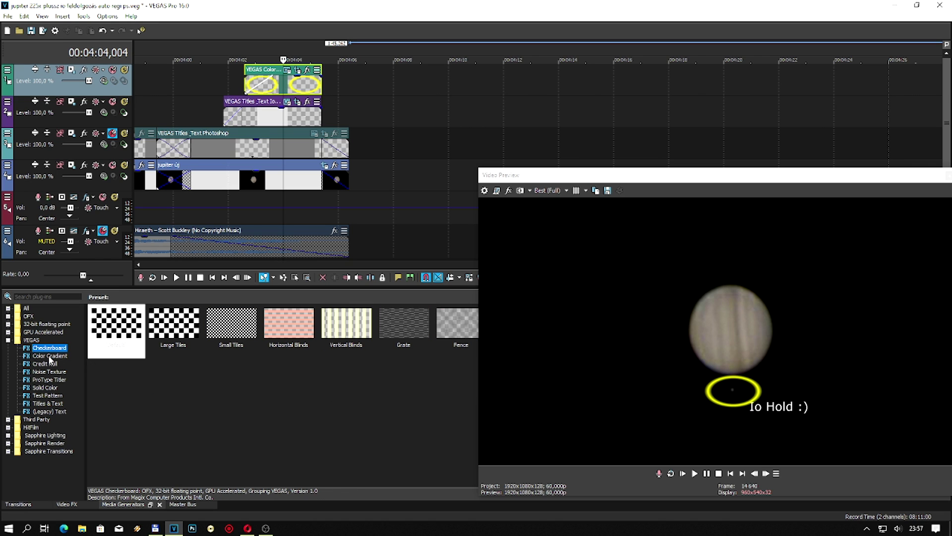
click(49, 356)
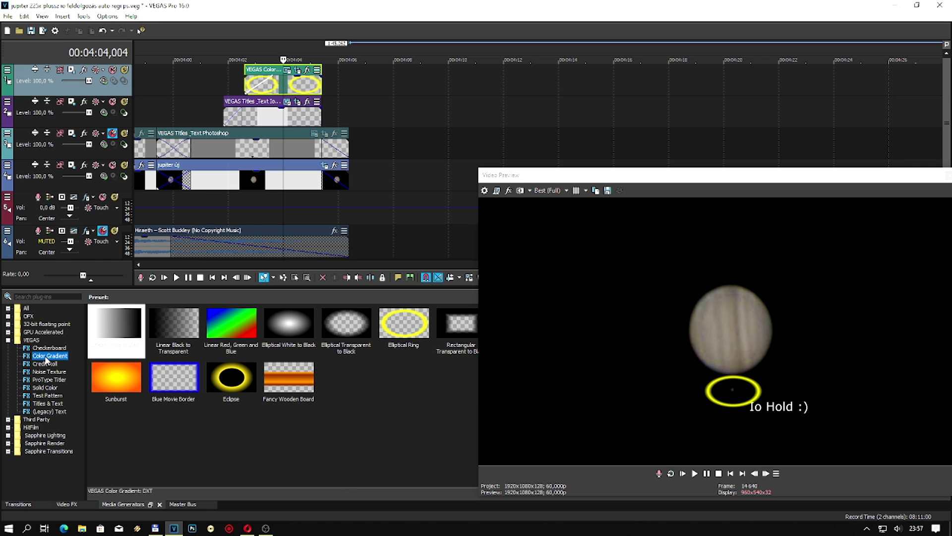
click(226, 388)
click(400, 340)
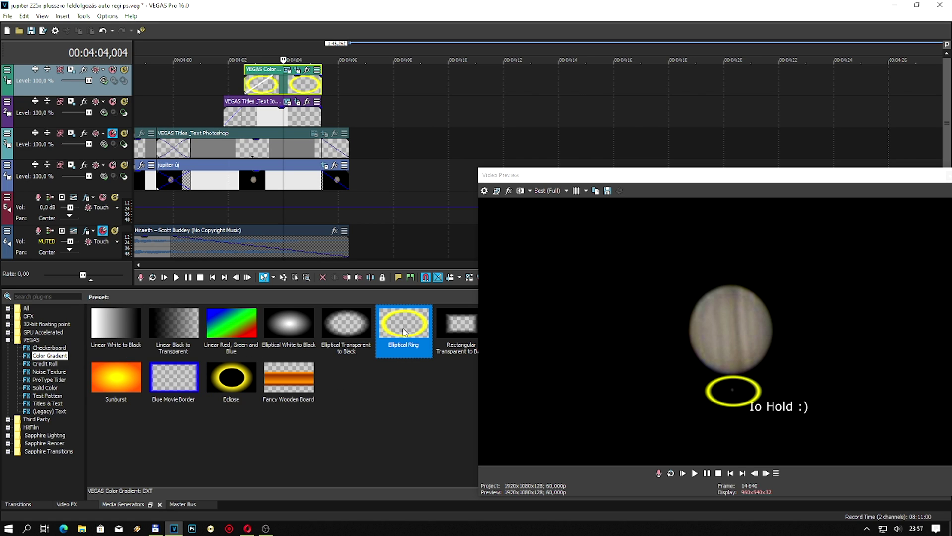
drag(404, 332, 283, 86)
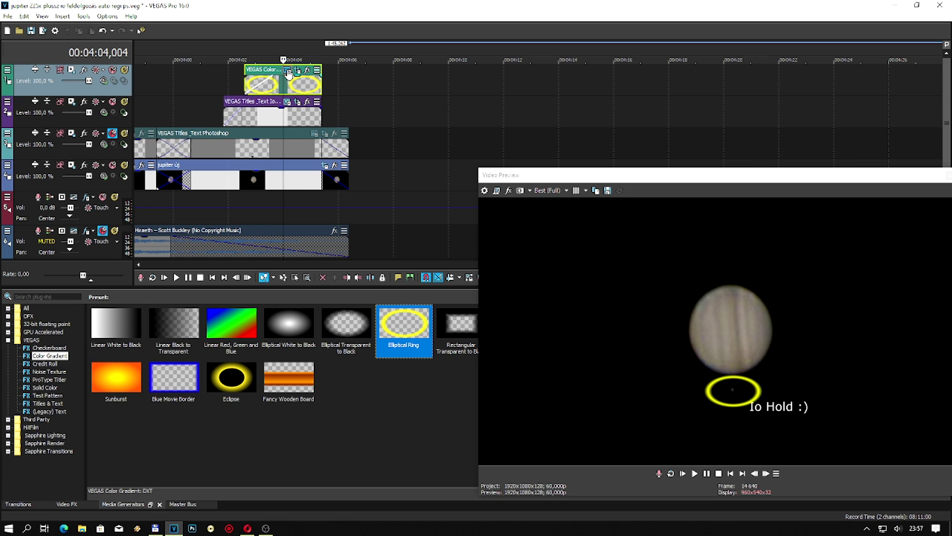
Step: Review the yellow ring's generated media settings, including the gradient type options, and close them without changes
click(288, 71)
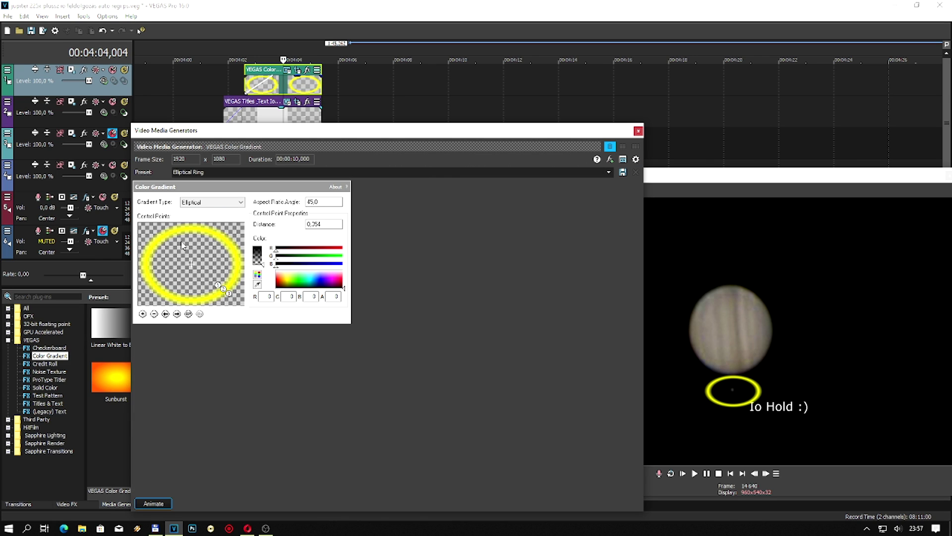
click(240, 203)
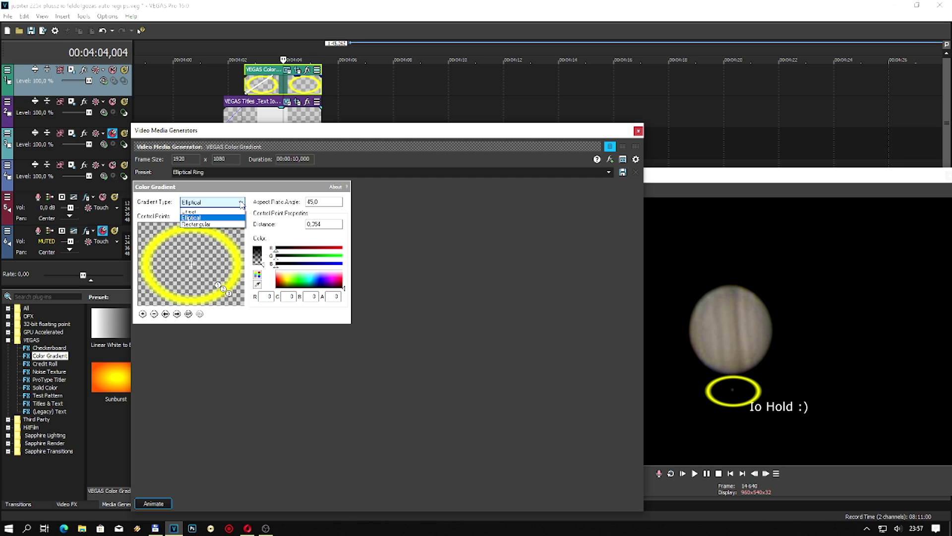
click(421, 307)
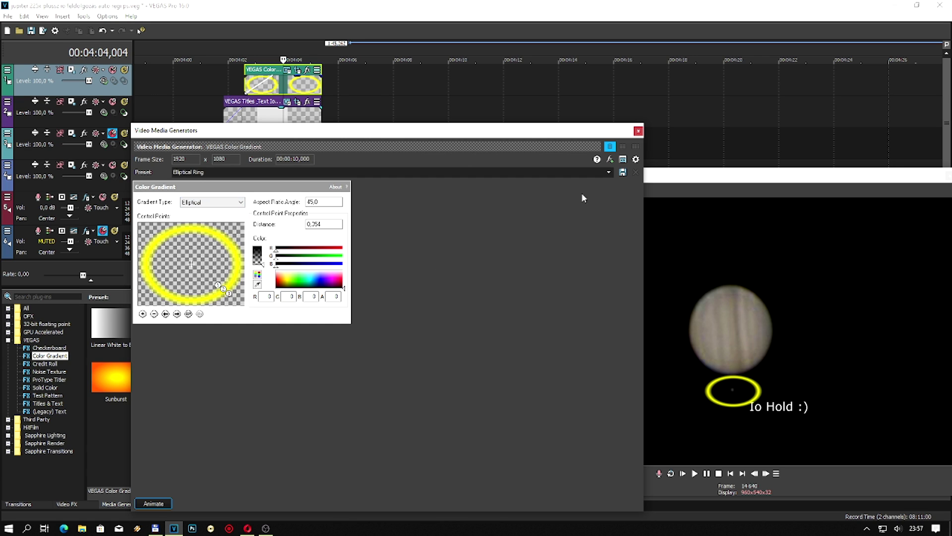
click(639, 132)
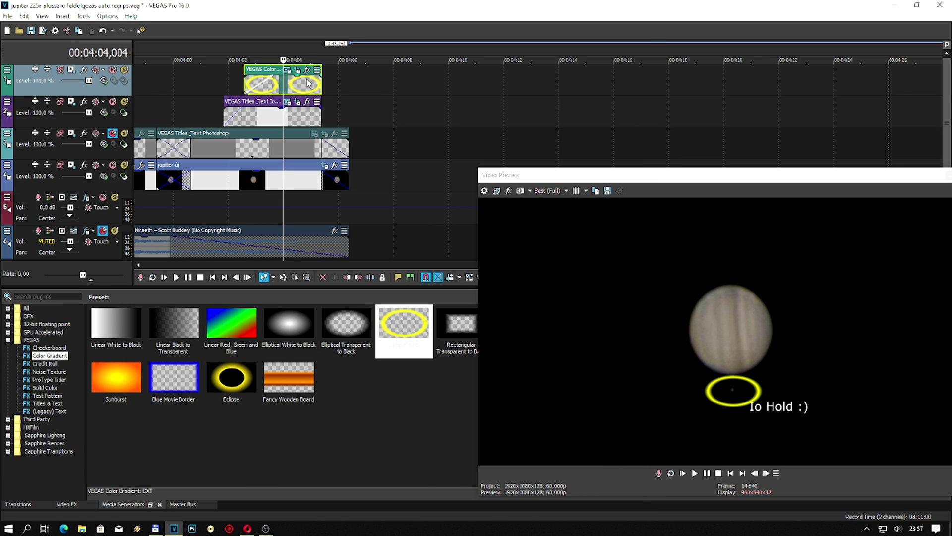
Step: Try resizing the yellow ring's Pan/Crop frame, undo the change, and close its Pan/Crop settings
click(297, 72)
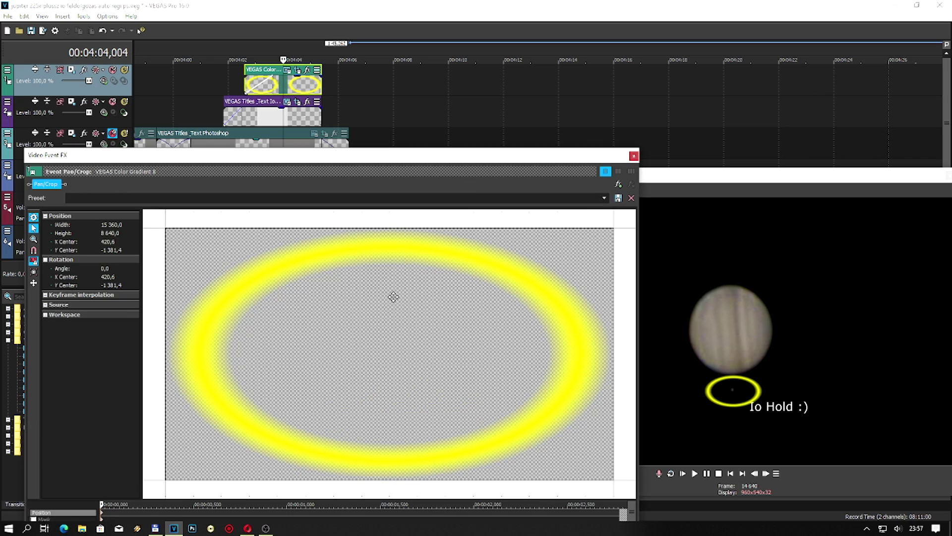
scroll(382, 291, down, 8)
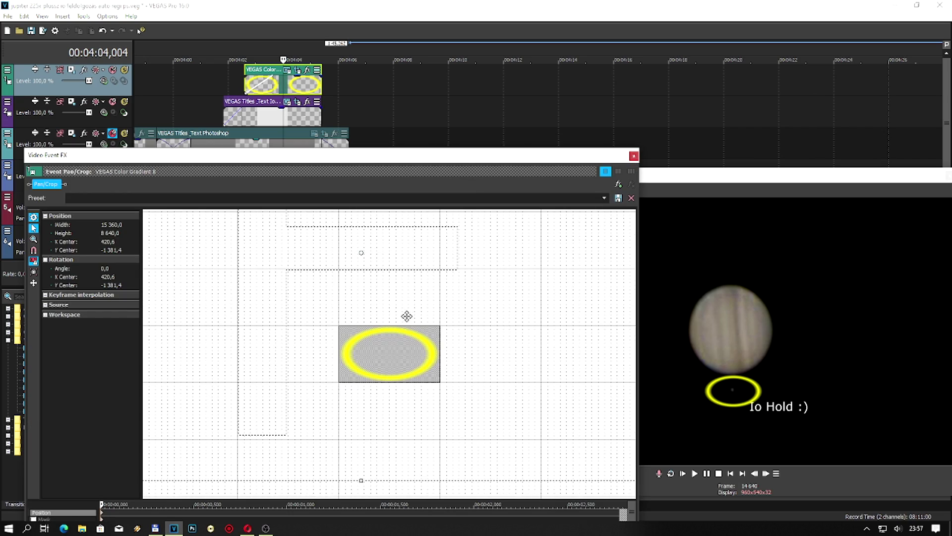
scroll(410, 309, down, 6)
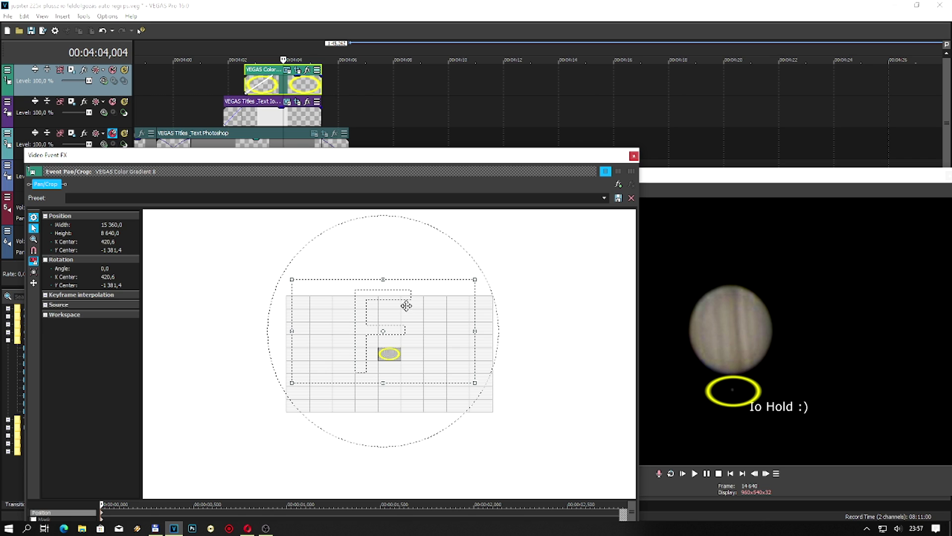
drag(291, 279, 312, 290)
key(ctrl+z)
click(634, 157)
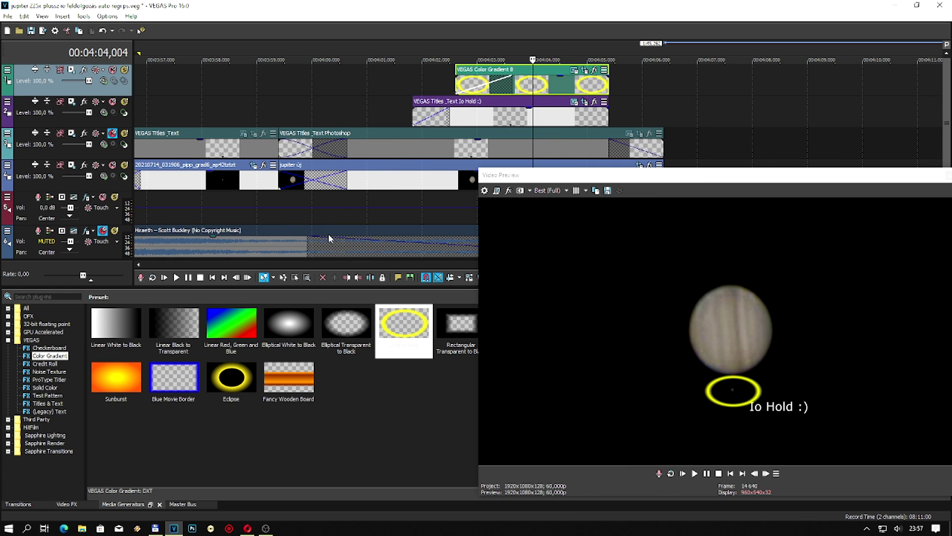
Step: Delete the yellow ring event above the Io title on the top track
scroll(328, 233, up, 2)
click(549, 81)
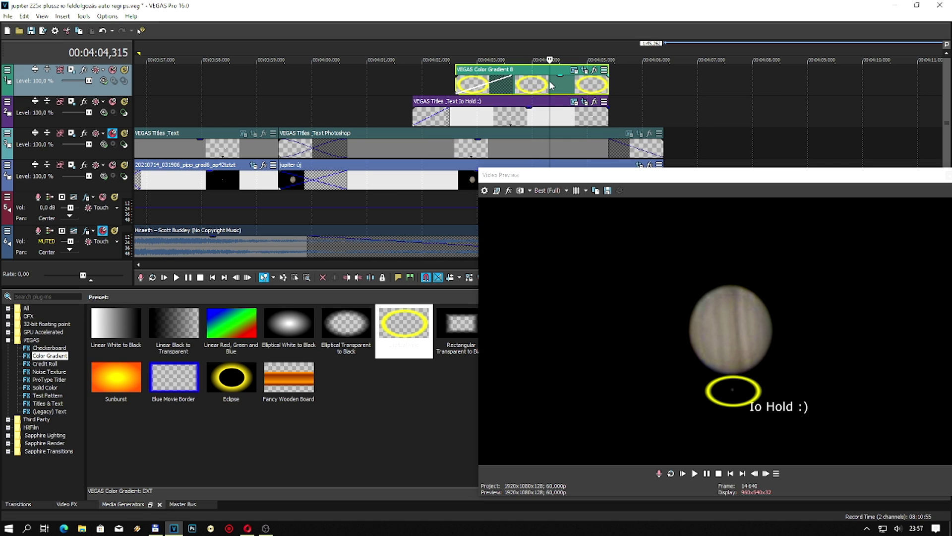
key(Delete)
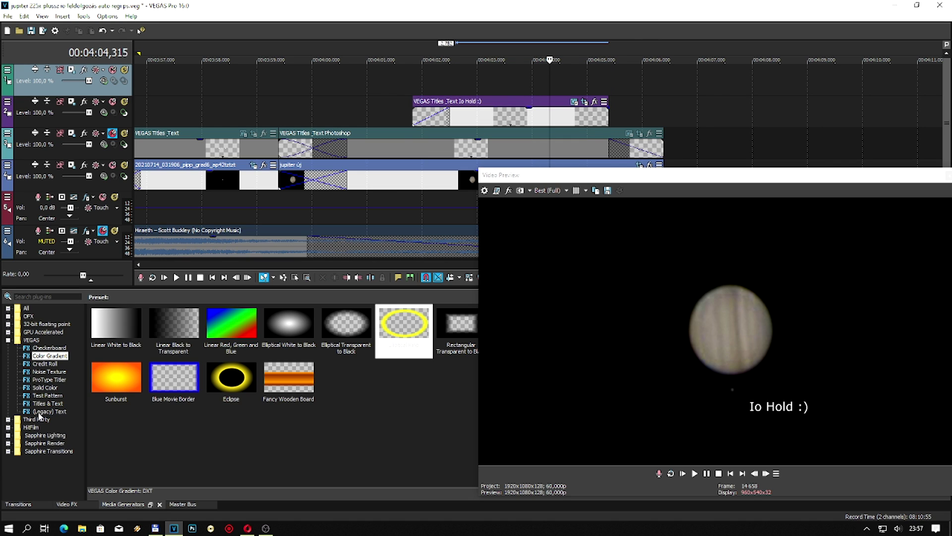
Step: Add a default Titles & Text event to the empty top track and replace its sample text with "O"
click(39, 395)
click(42, 403)
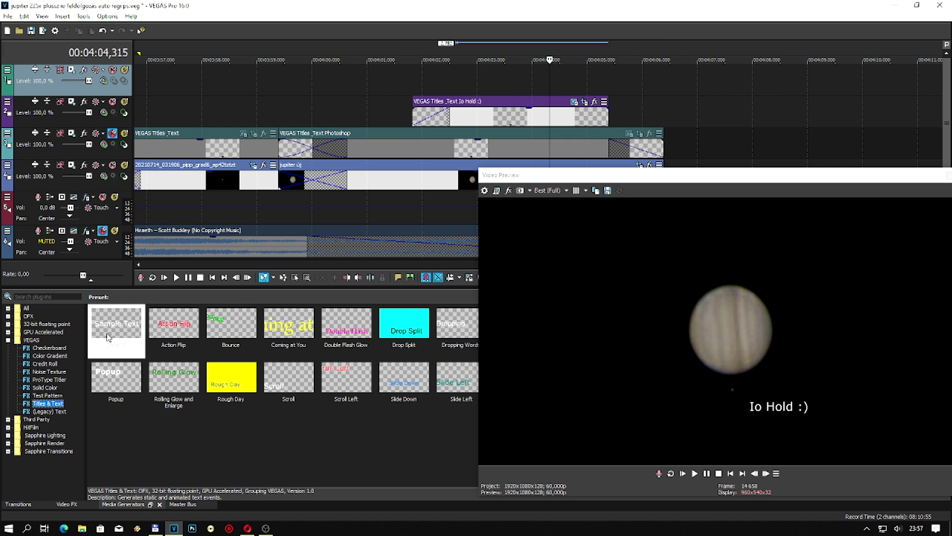
drag(486, 128, 537, 70)
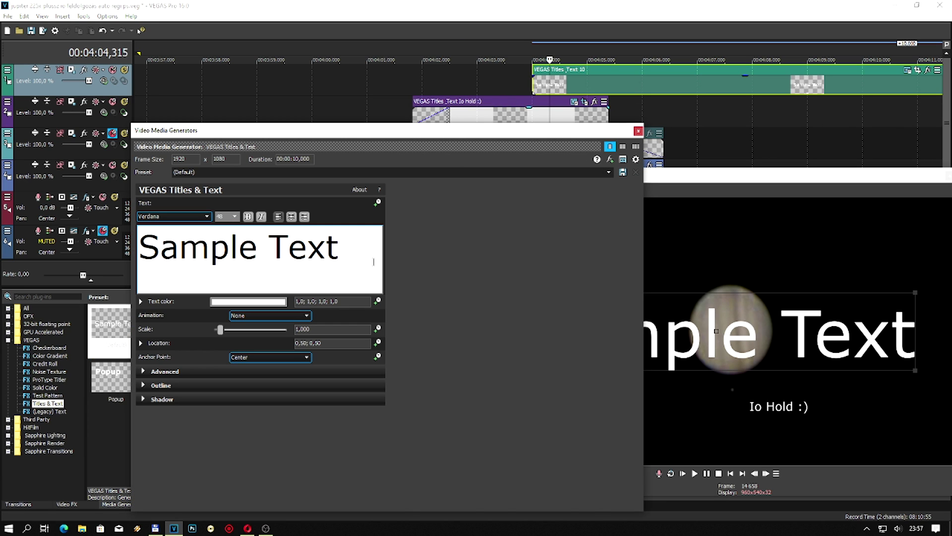
key(ctrl+a)
key(Delete)
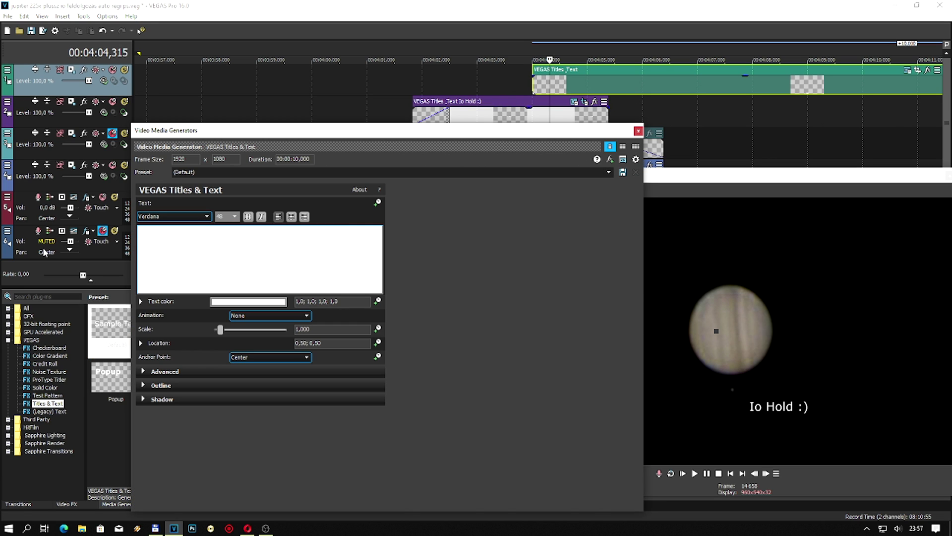
text(O)
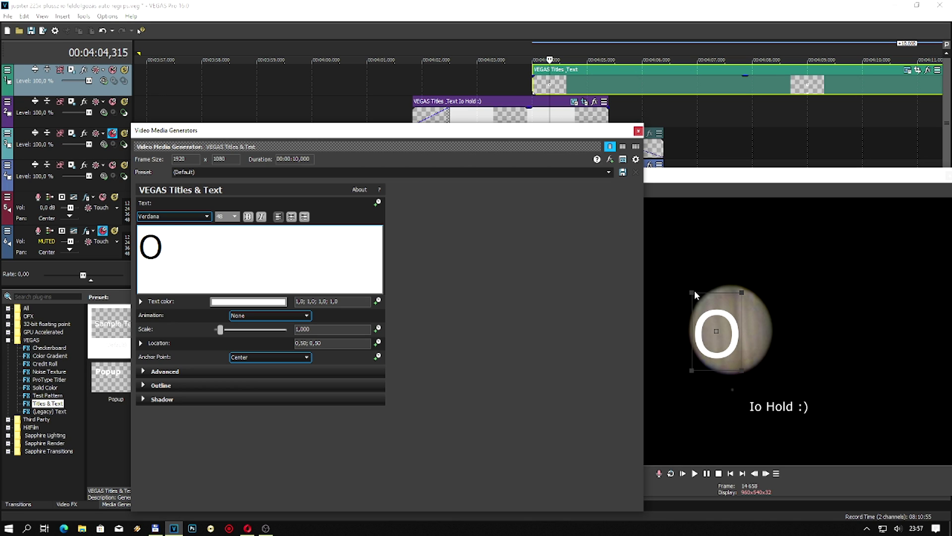
Step: Shrink the "O" title to a scale of 0,472 and place it around Io at location 0,53; 0,29
drag(691, 293, 727, 376)
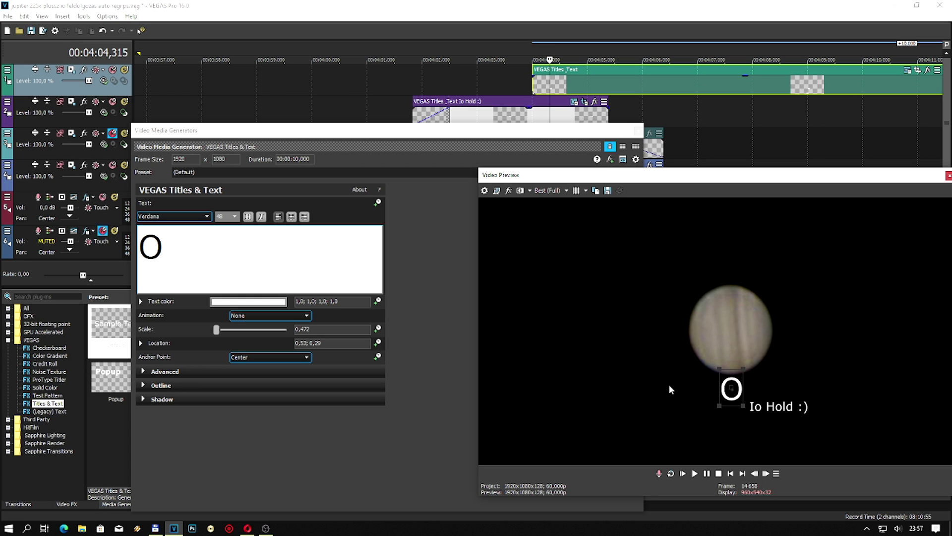
click(638, 130)
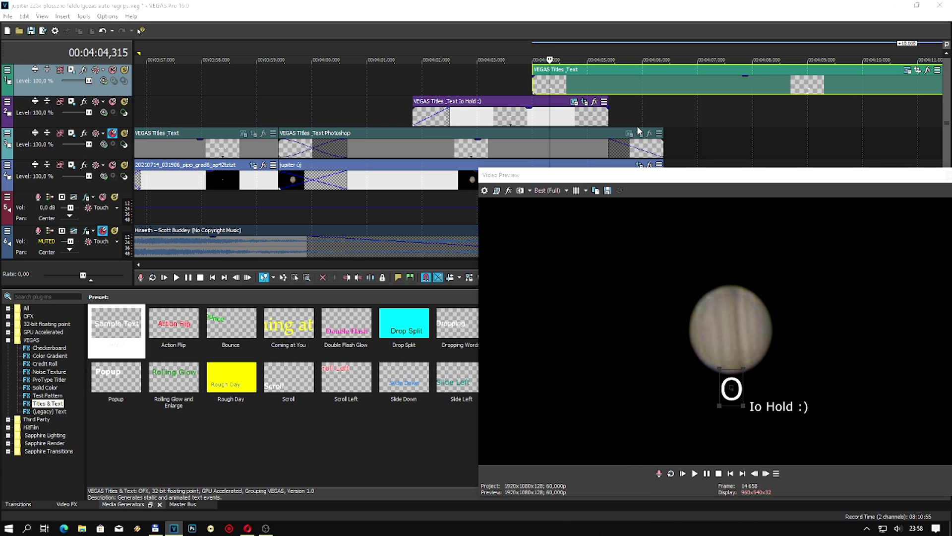
click(737, 401)
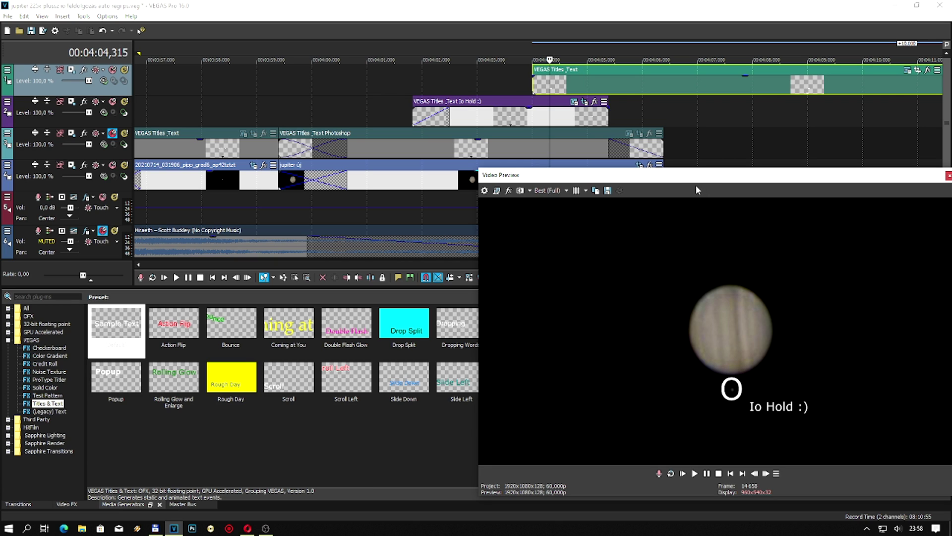
Step: Undo the "O" title's edits, its insertion and the deletion of the yellow ring event
click(103, 31)
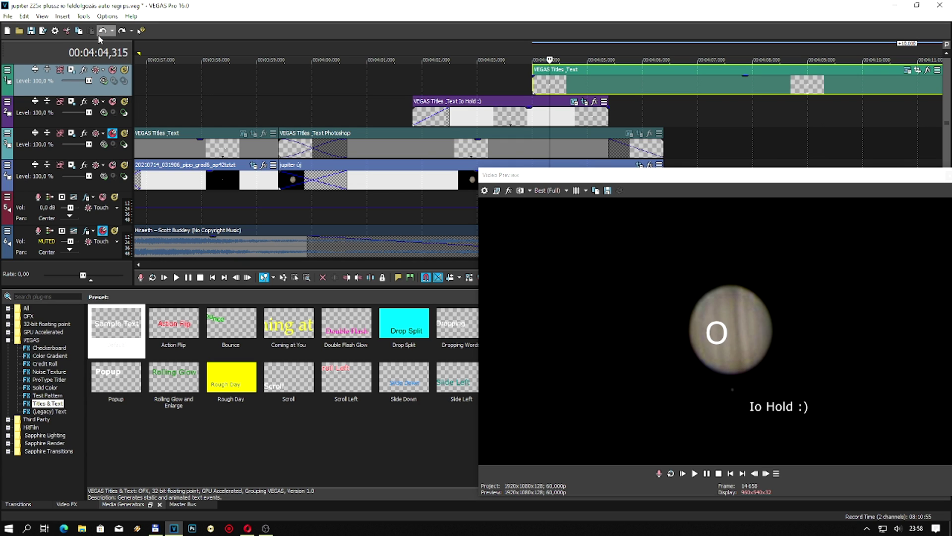
click(100, 34)
click(100, 35)
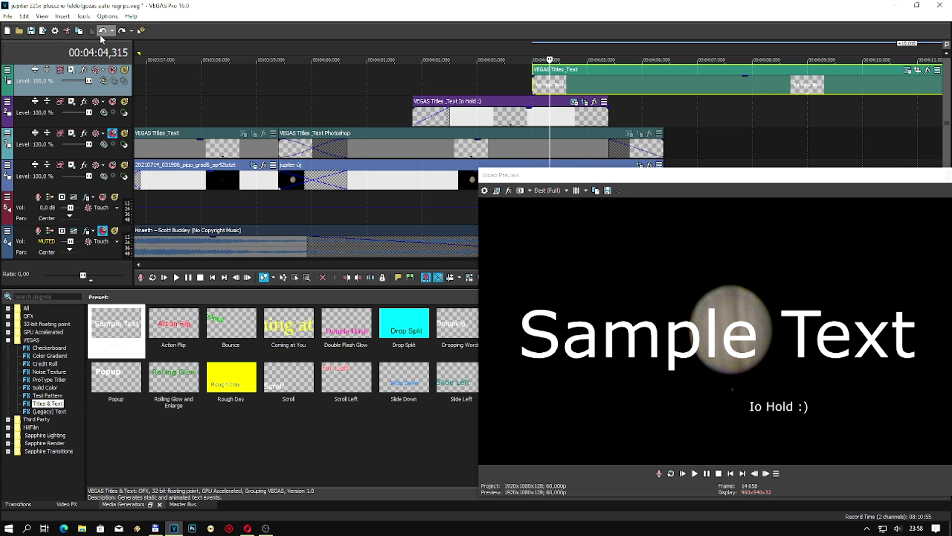
click(101, 36)
click(100, 36)
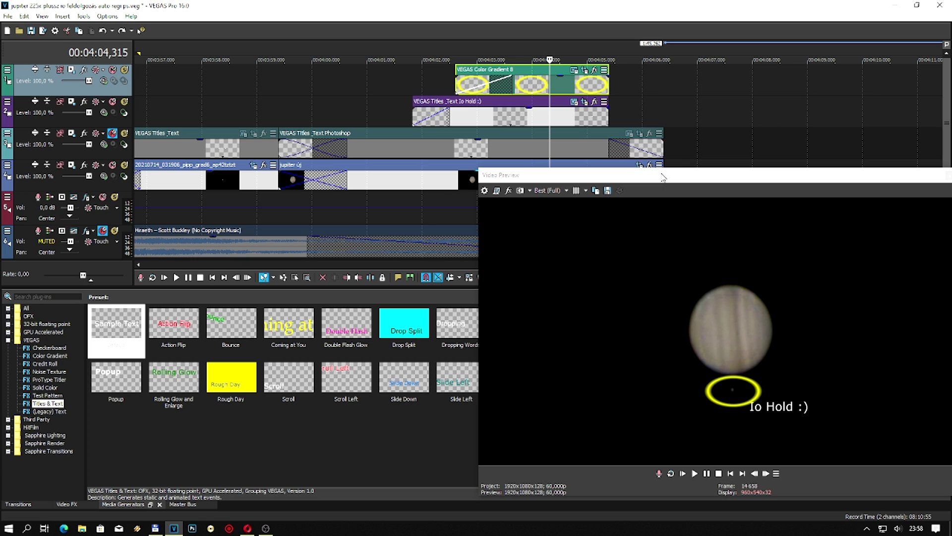
Step: Shrink and move the video preview clear of the tracks, and check the Io title and ring at 00:04:05,386 and 00:04:04,025
drag(663, 177, 756, 248)
drag(691, 251, 706, 291)
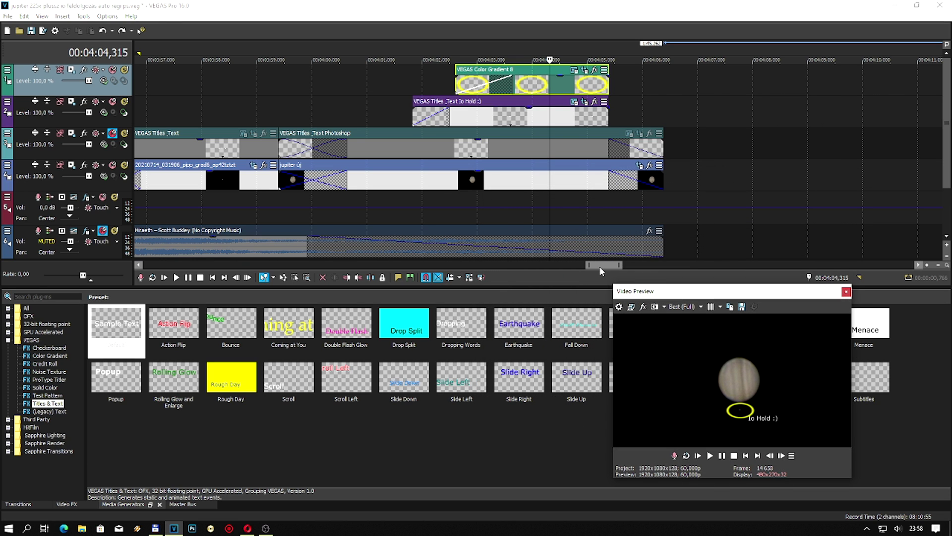
drag(602, 267, 612, 269)
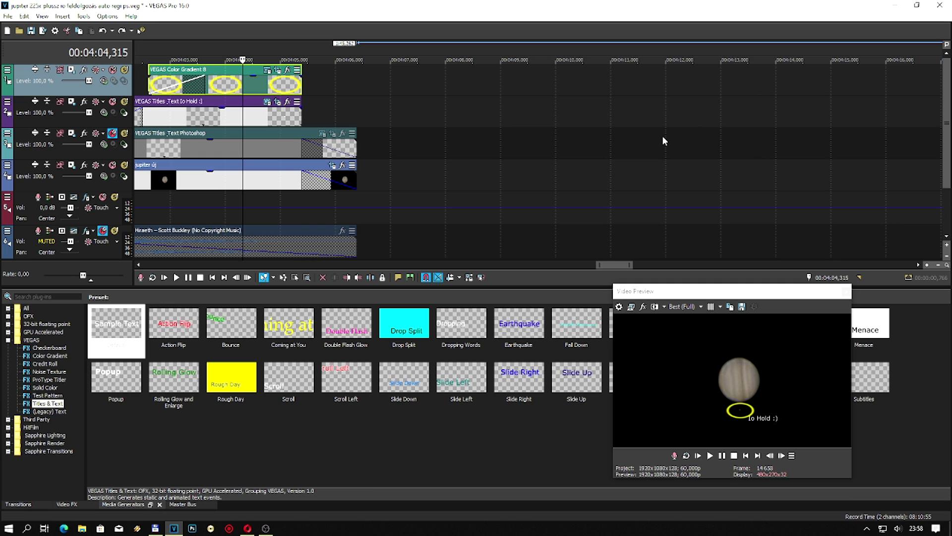
click(300, 221)
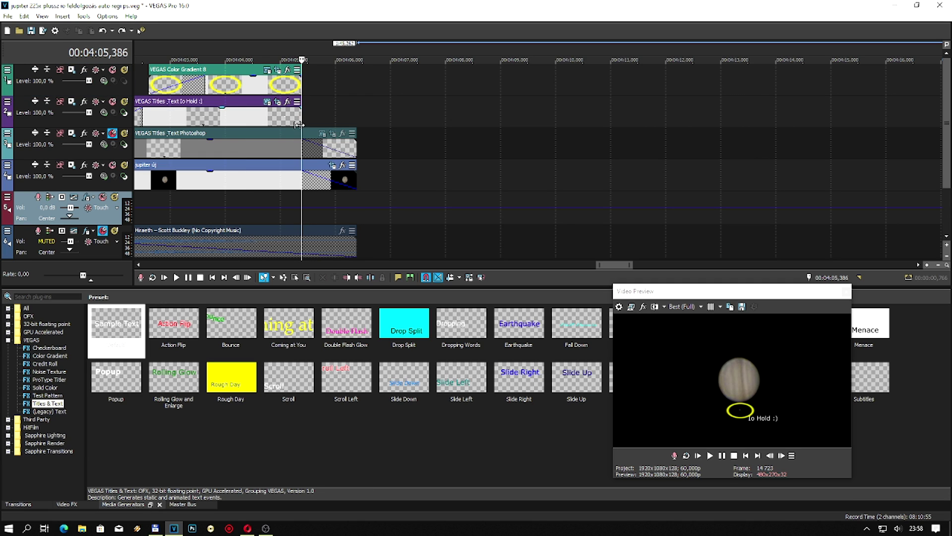
click(226, 118)
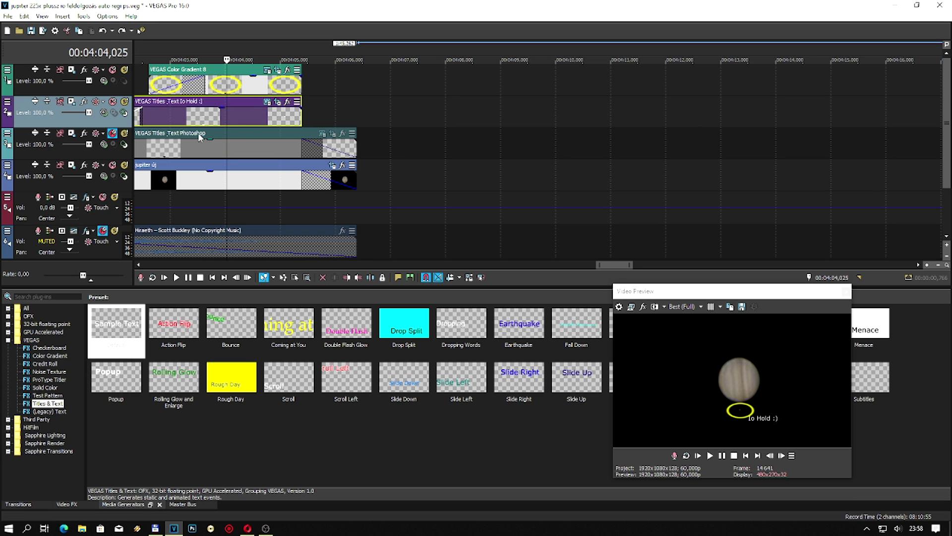
Step: Unmute the track holding the Photoshop title and review that title's generated media settings without changing them
click(115, 135)
click(114, 134)
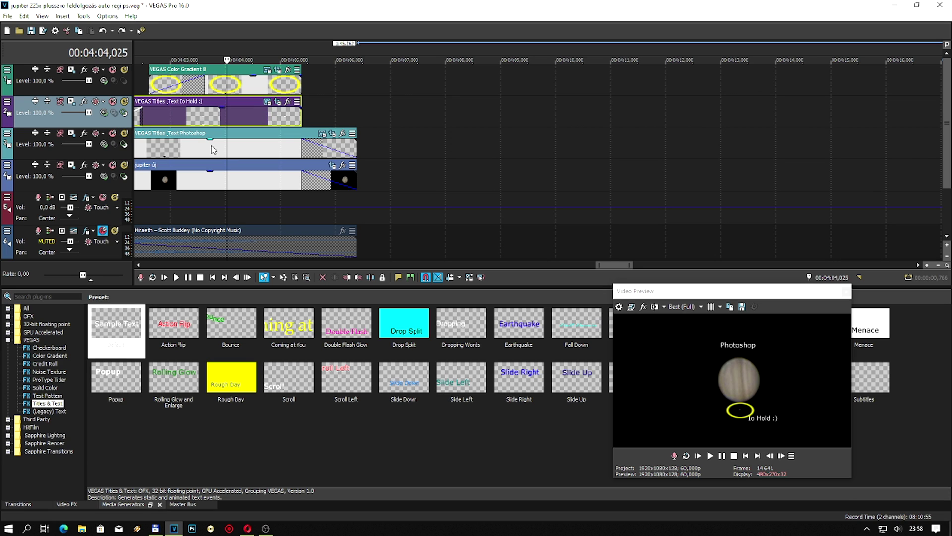
click(322, 133)
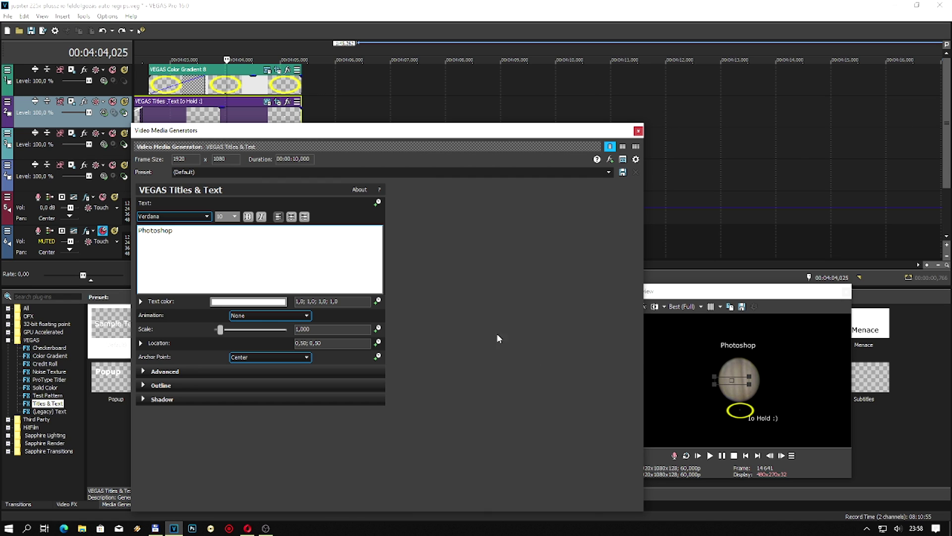
click(638, 132)
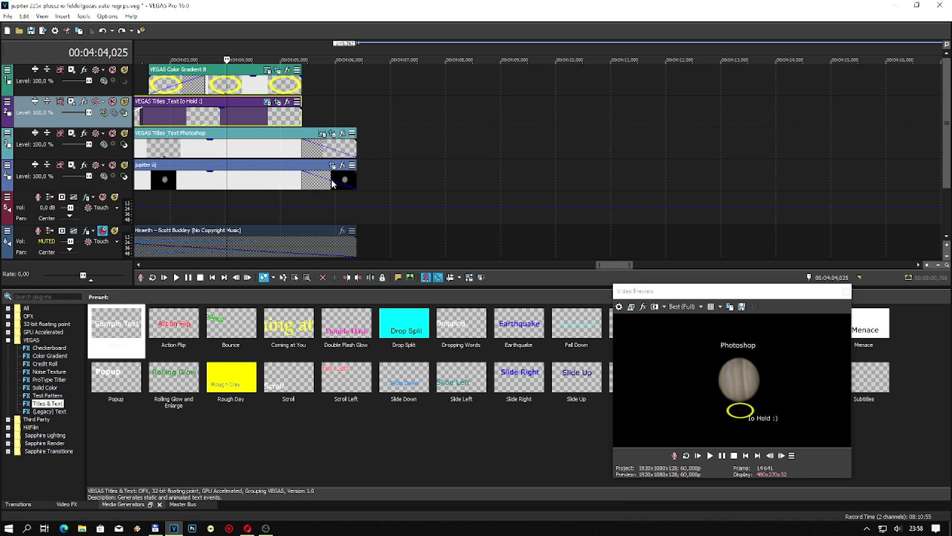
Step: Unmute the Hiraeth background music track
scroll(335, 222, down, 10)
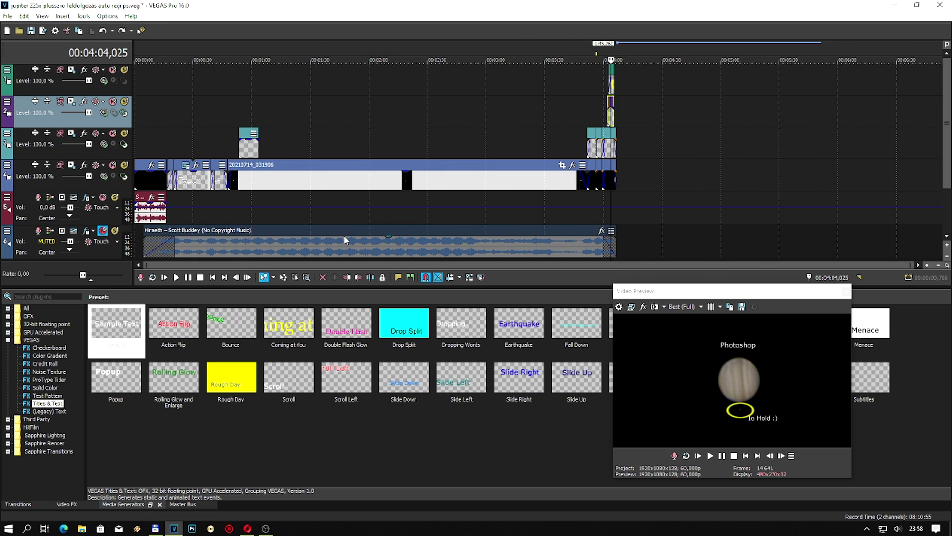
click(112, 248)
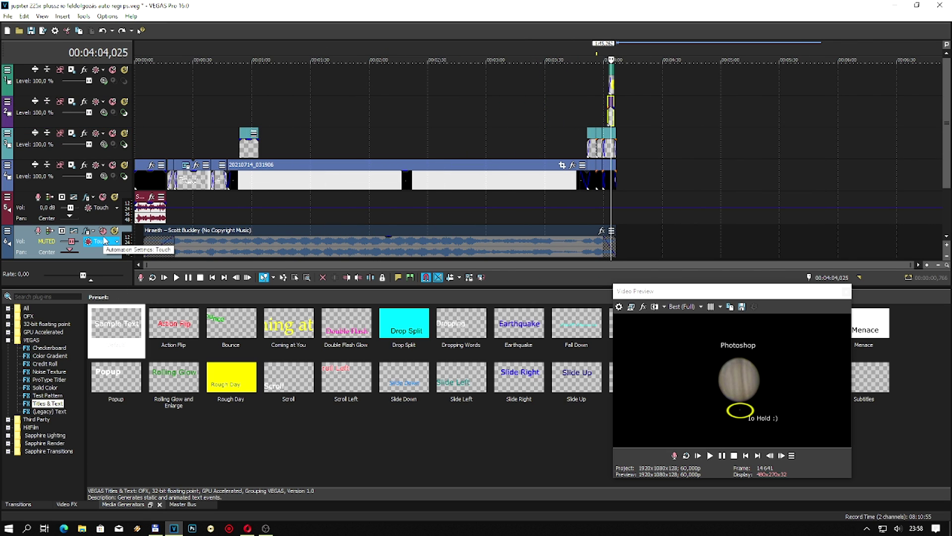
click(219, 213)
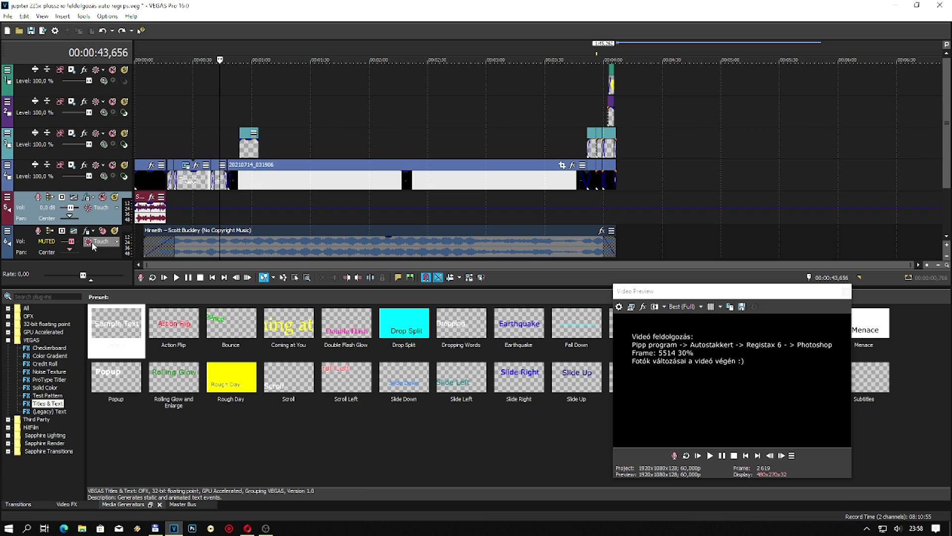
click(103, 232)
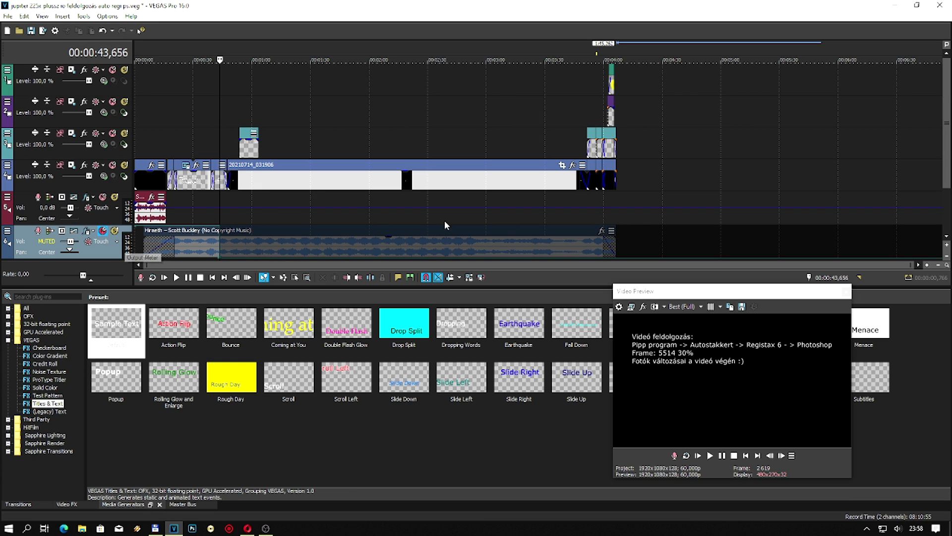
click(102, 231)
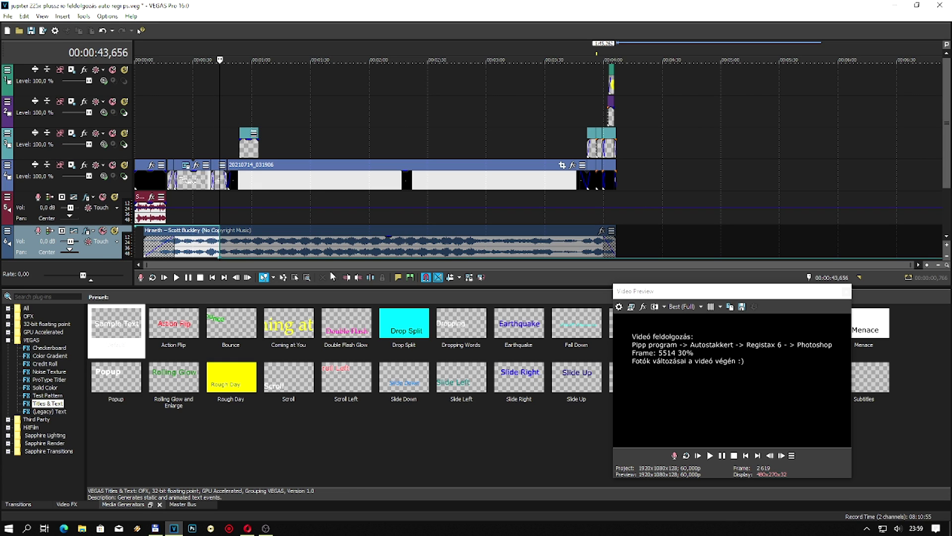
Step: Check the timeline at 00:01:03,490, beyond the last clip at 00:04:55,183, and near the closing clips at 00:04:00,630
click(651, 174)
click(258, 239)
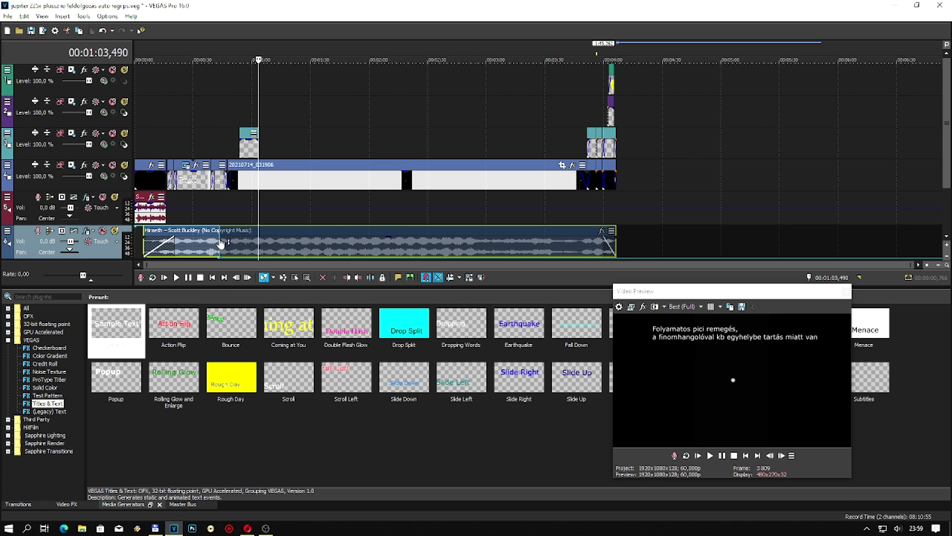
click(712, 175)
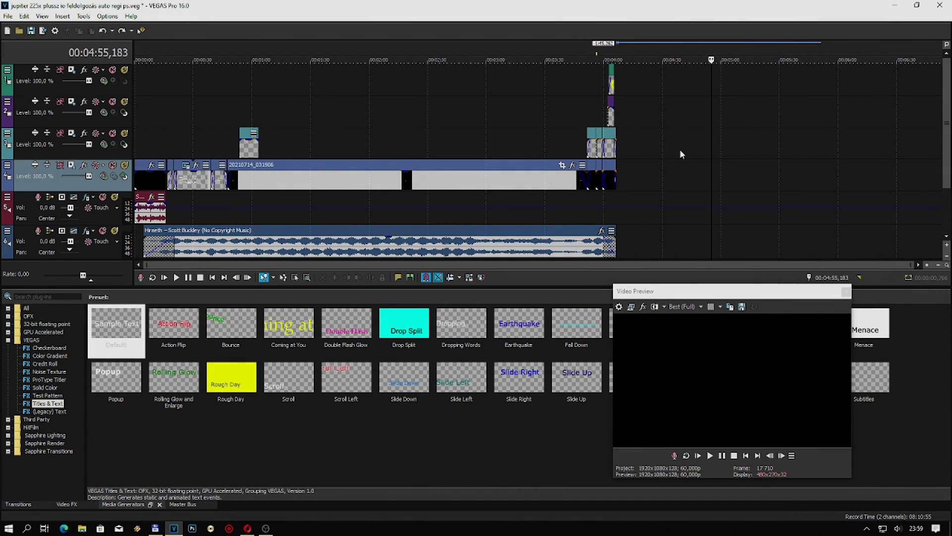
click(605, 198)
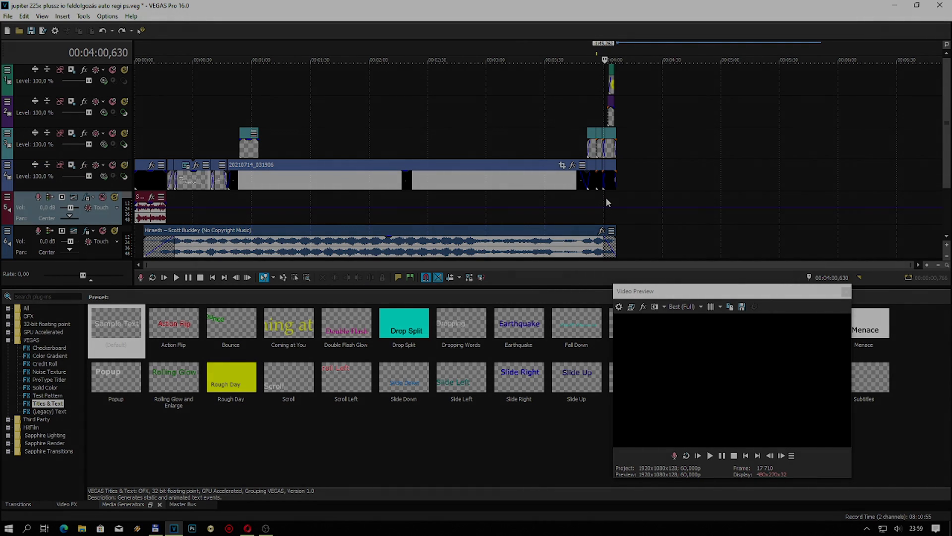